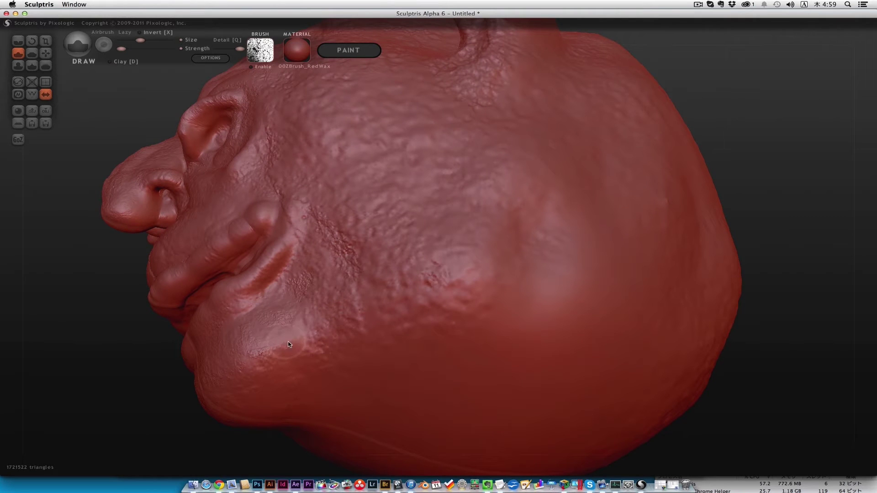
Bring up the brush settings, then orbit the bald red head in Sculptris to its other profile
key(space)
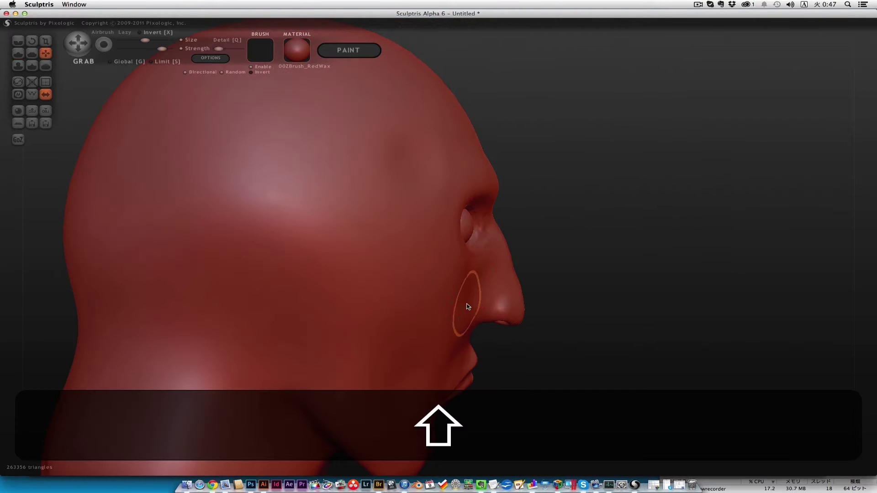
mouse_move(506, 218)
mouse_down()
mouse_move(466, 395)
mouse_move(746, 319)
mouse_move(378, 280)
mouse_up()
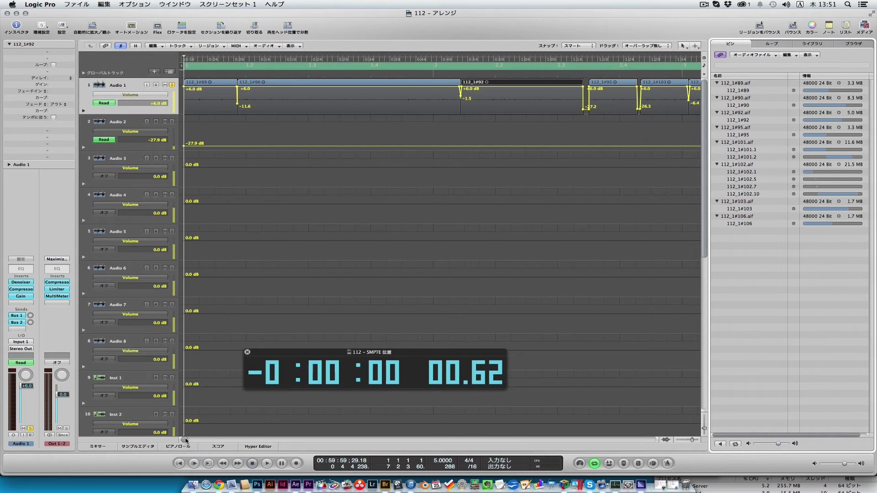
Zoom the Logic Pro arrangement in and out, then fit region 112_1#92 to the view
ctrl+alt+click(307, 274)
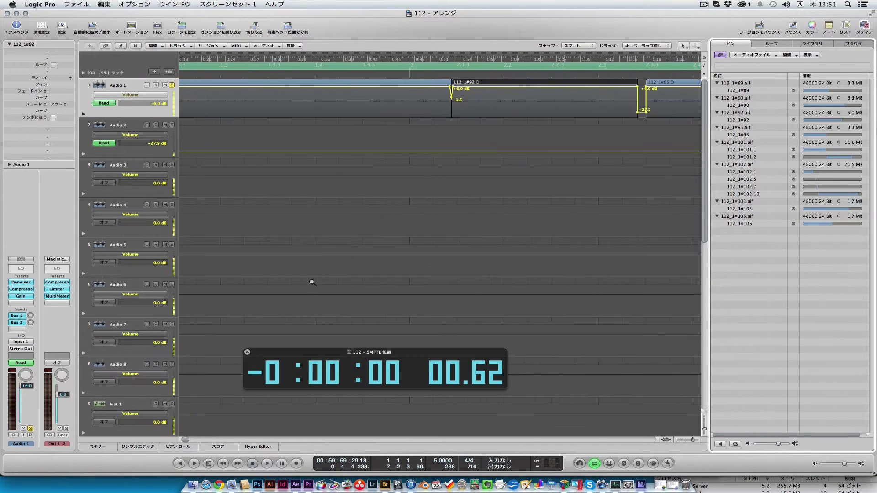
ctrl+alt+click(312, 282)
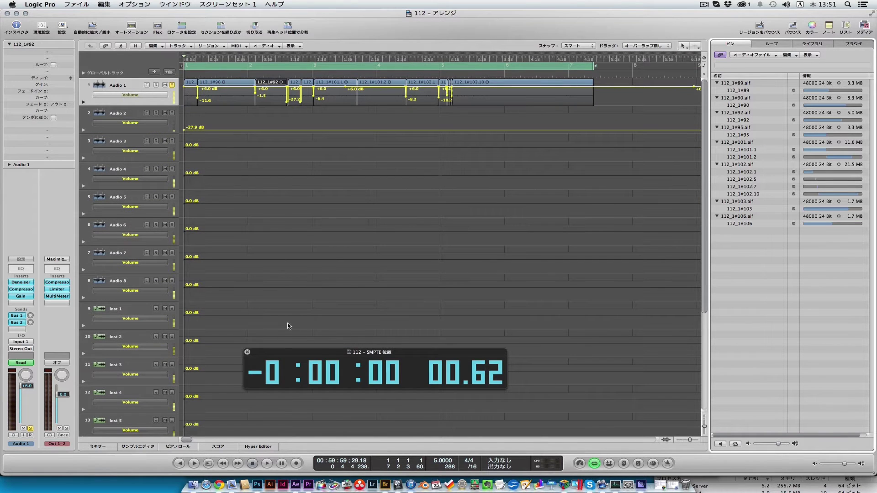
mouse_move(184, 439)
mouse_down()
mouse_move(227, 441)
mouse_move(185, 440)
mouse_up()
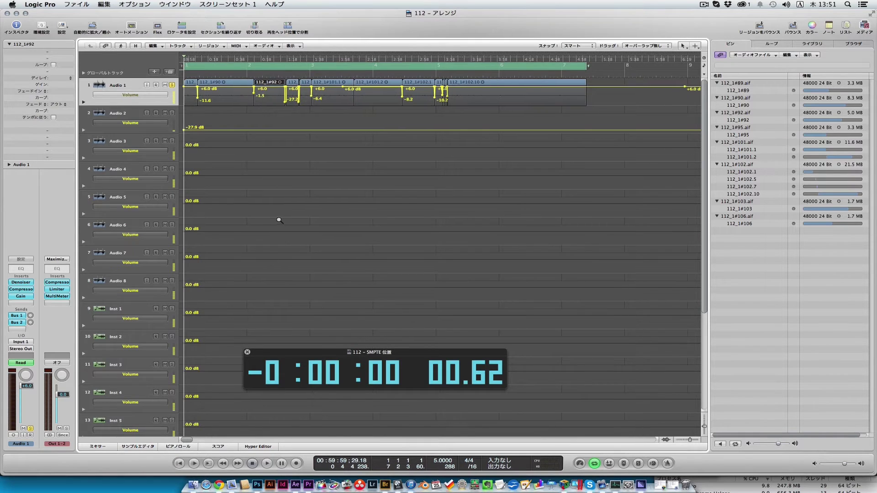
key(z)
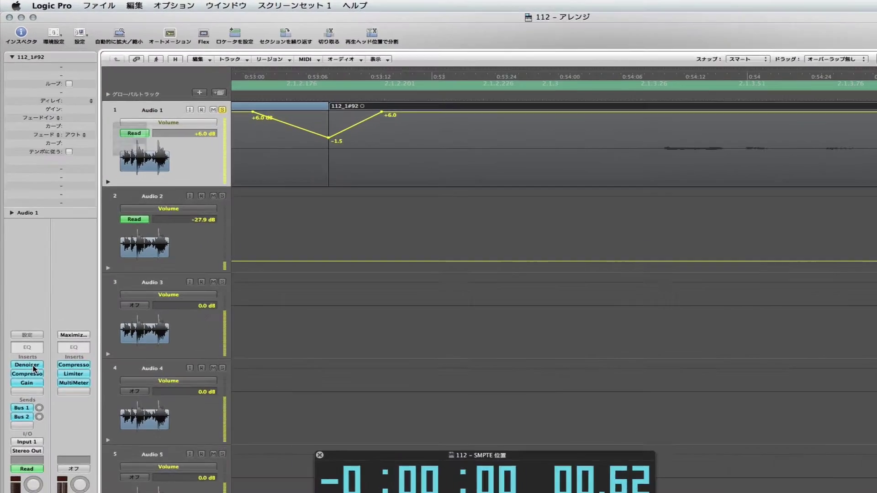
click(23, 282)
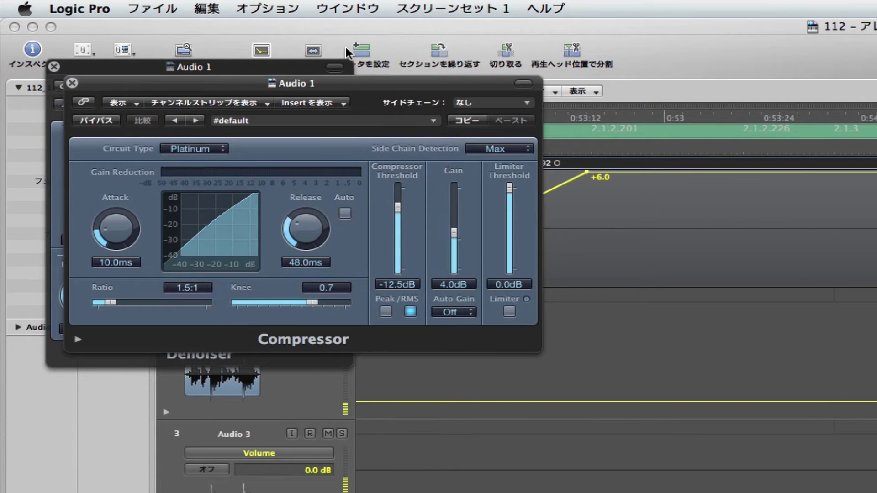
Move the Compressor window aside and bring up Audio 1's Gain plug-in settings
drag(329, 83, 743, 153)
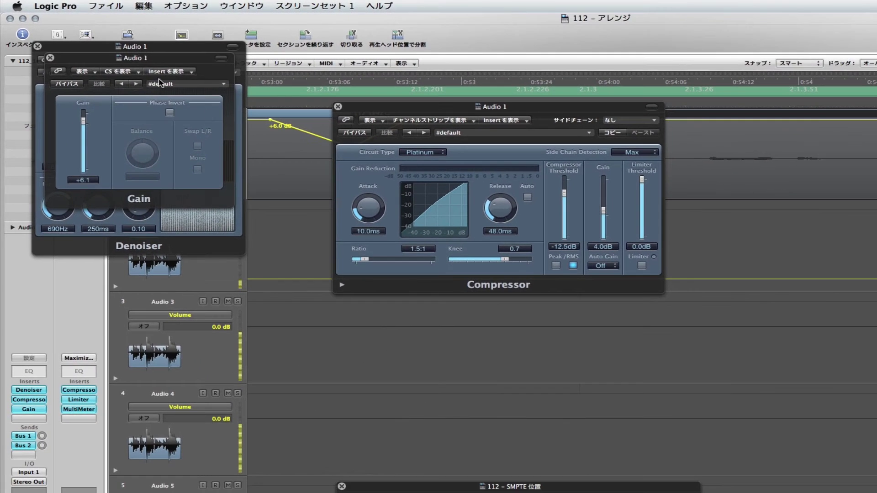
drag(143, 62, 143, 269)
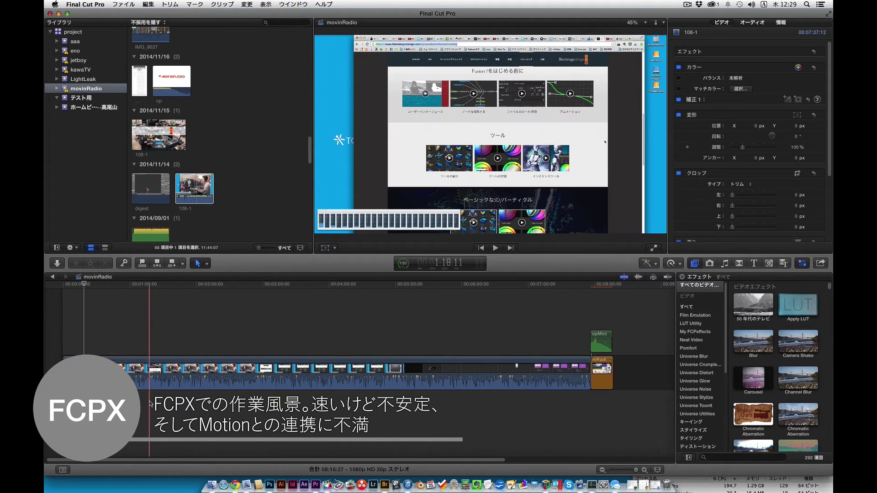
Scale the 108-1 clip up to 168% and play back the timeline from about 1:16
click(163, 372)
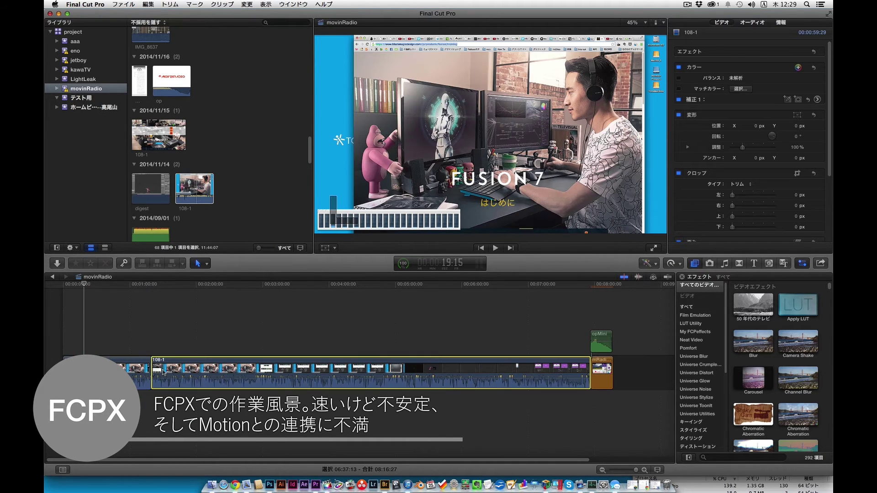
drag(742, 147, 753, 151)
click(164, 307)
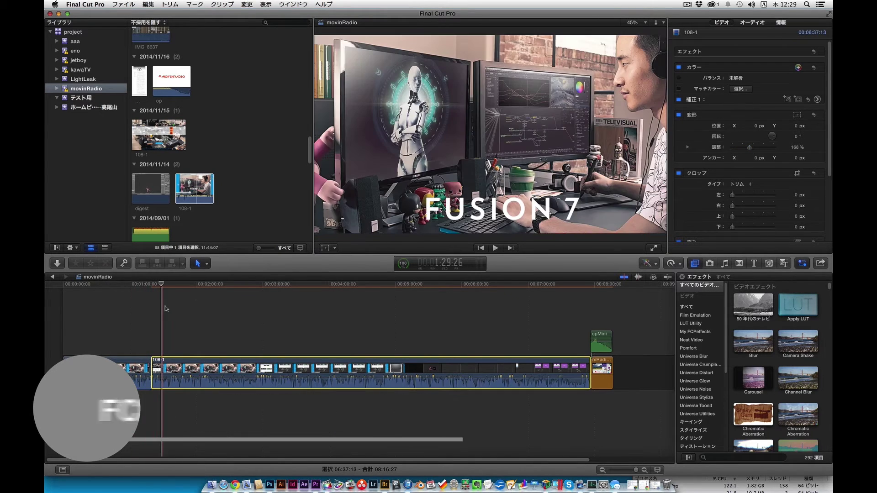
click(152, 363)
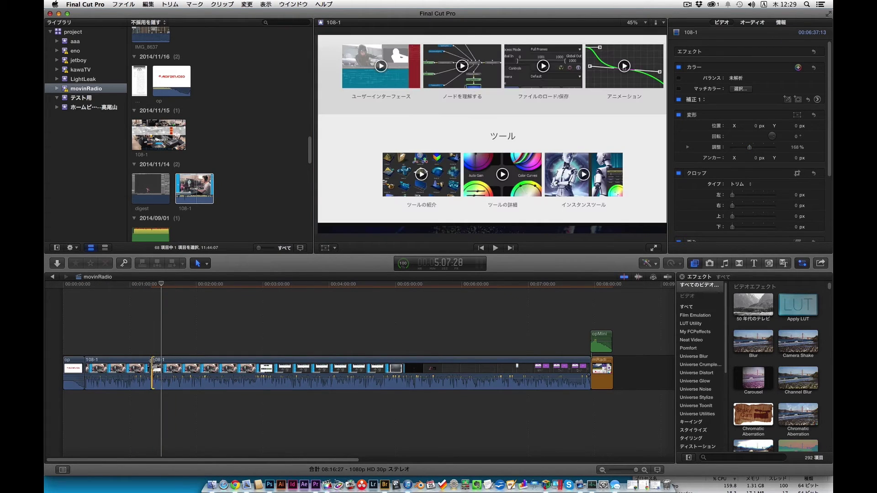
click(151, 346)
key(space)
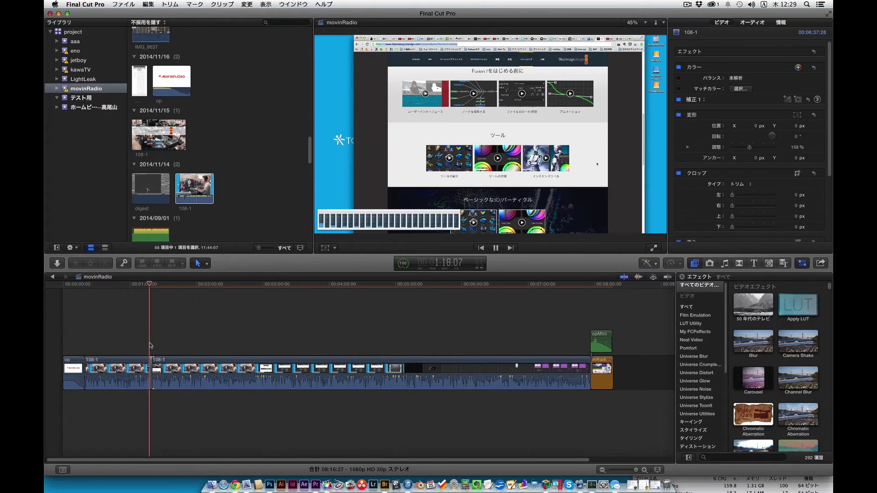
key(space)
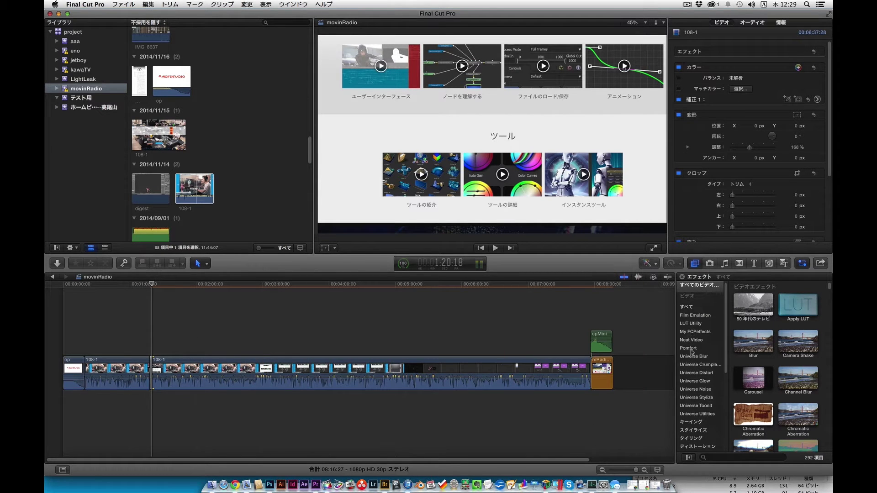
Add the closeUP generator from the Generators list as a connected clip near 00:01:00
scroll(692, 351, down, 2)
click(771, 265)
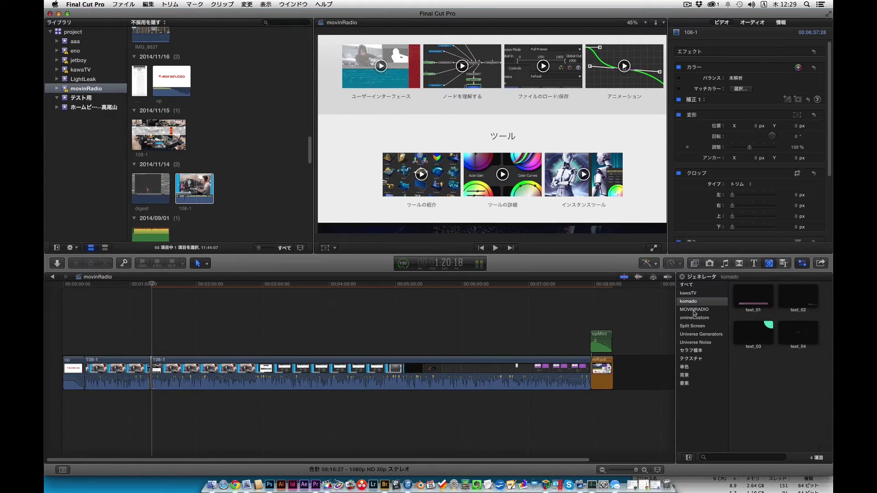
scroll(764, 382, down, 3)
drag(780, 365, 168, 336)
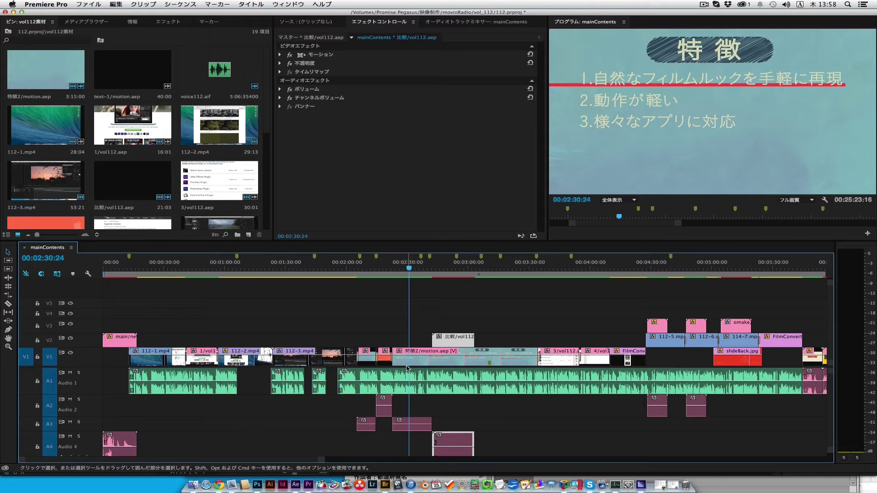
Use オリジナルを編集 on the 特徴2/motion.aep clip to open it in After Effects
right_click(408, 365)
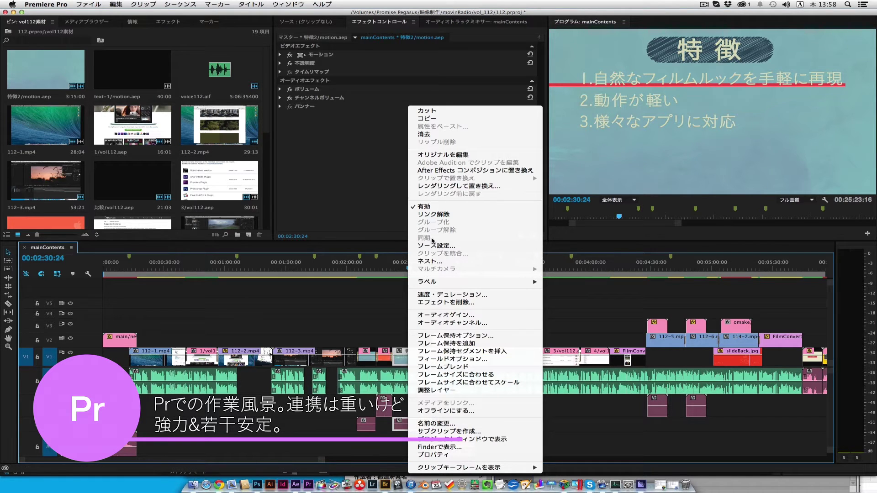
click(437, 156)
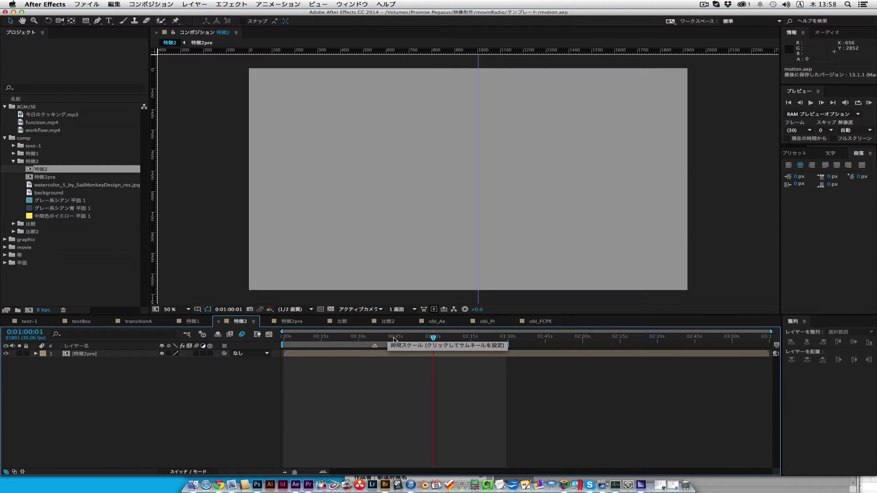
Open the 特徴2pre precomp and scrub until the red bar reaches line 3
drag(393, 338, 371, 339)
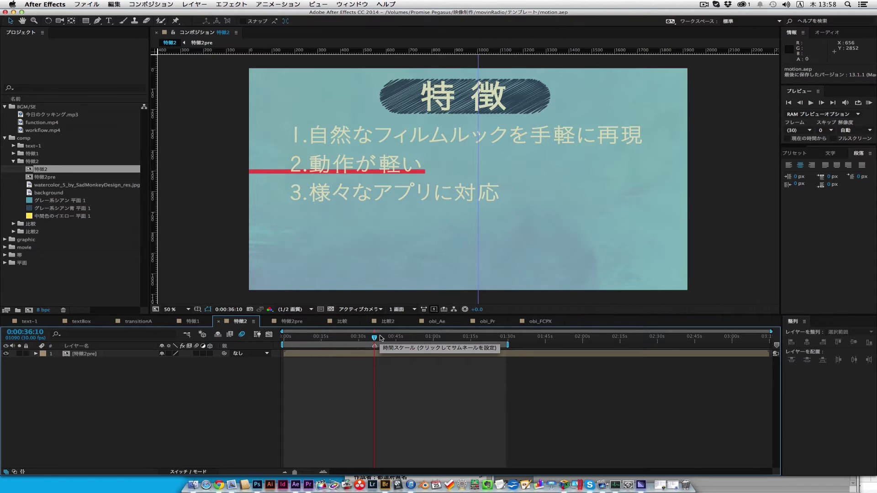
drag(380, 338, 360, 339)
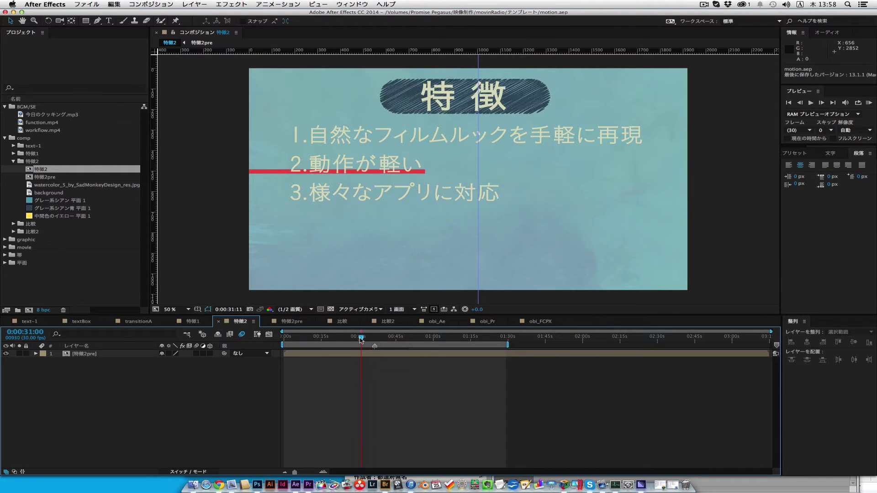
double_click(106, 355)
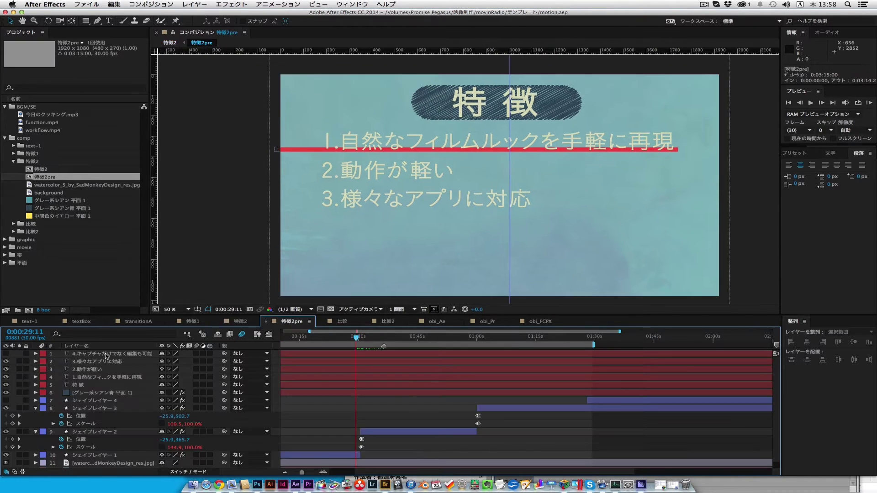
drag(358, 338, 444, 341)
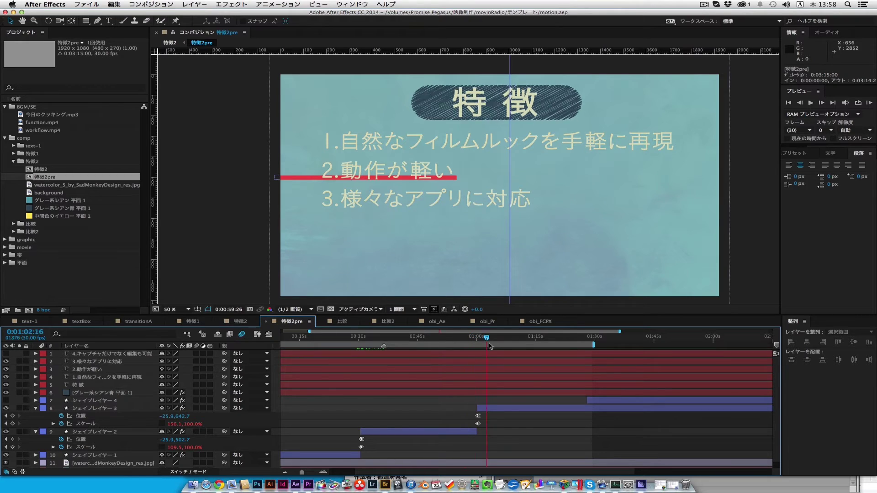
drag(444, 342, 498, 346)
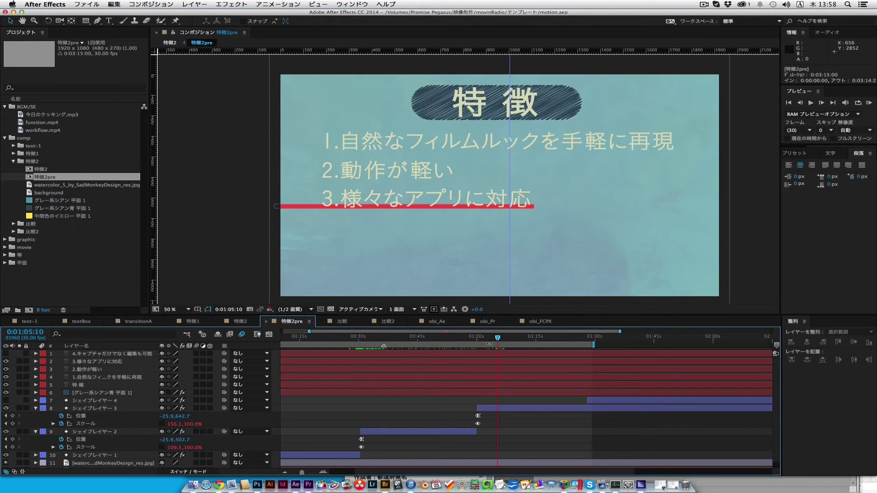
Add !! to the third feature text layer so it reads 3.様々なアプリに対応!!
click(396, 200)
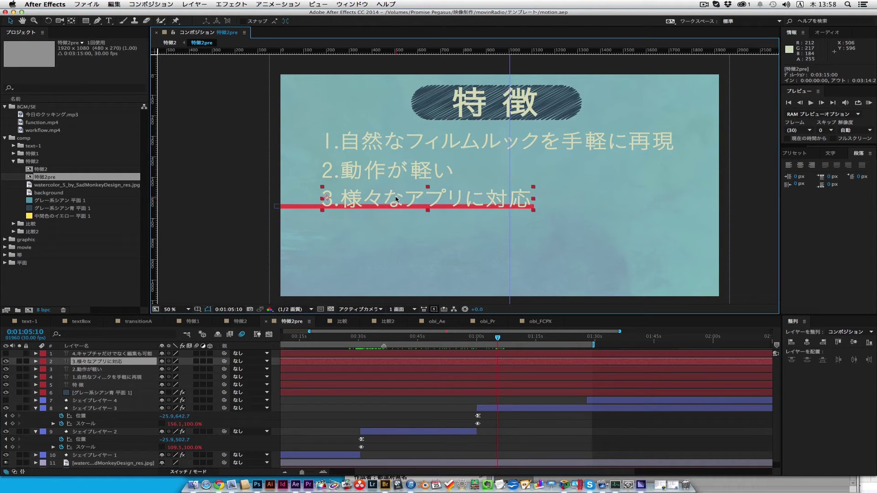
double_click(396, 200)
click(375, 199)
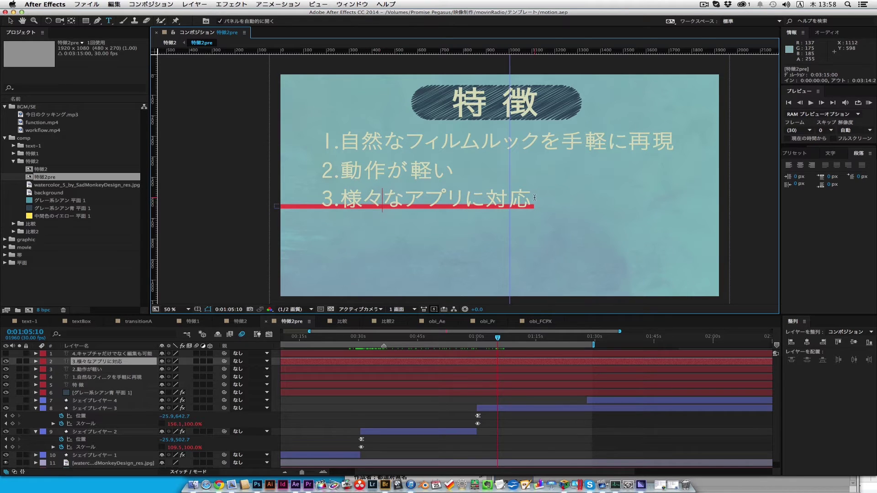
text(!!)
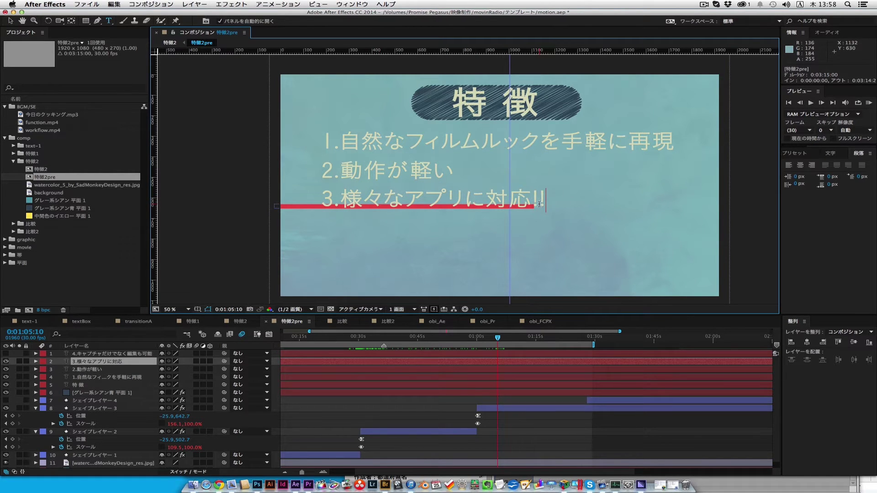
key(Escape)
key(super+Tab)
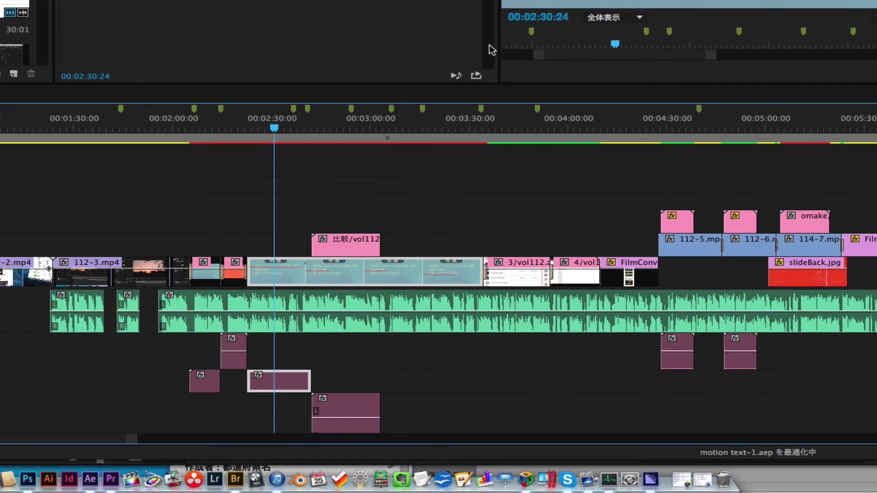
Scrub the obi_FCPX composition to preview its grey circle and line animating in
mouse_move(273, 130)
mouse_down()
mouse_move(516, 162)
mouse_move(510, 169)
mouse_up()
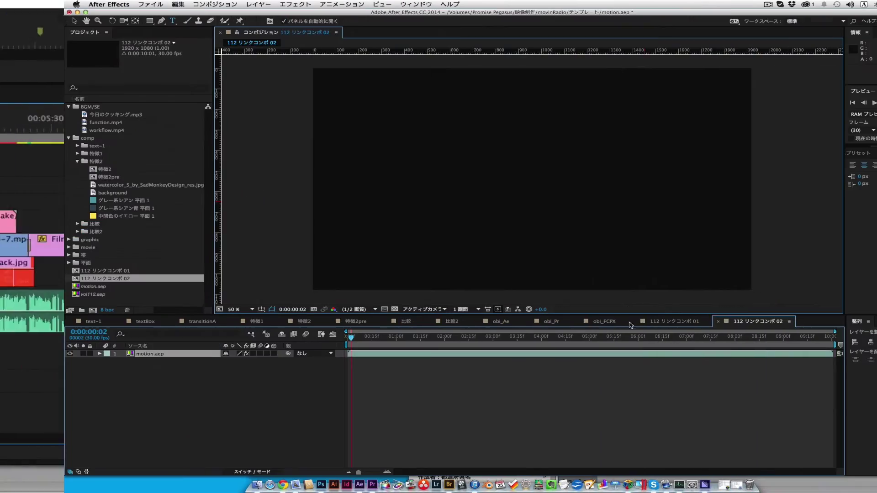
mouse_move(337, 338)
mouse_down()
mouse_move(304, 340)
mouse_move(401, 346)
mouse_move(380, 341)
mouse_up()
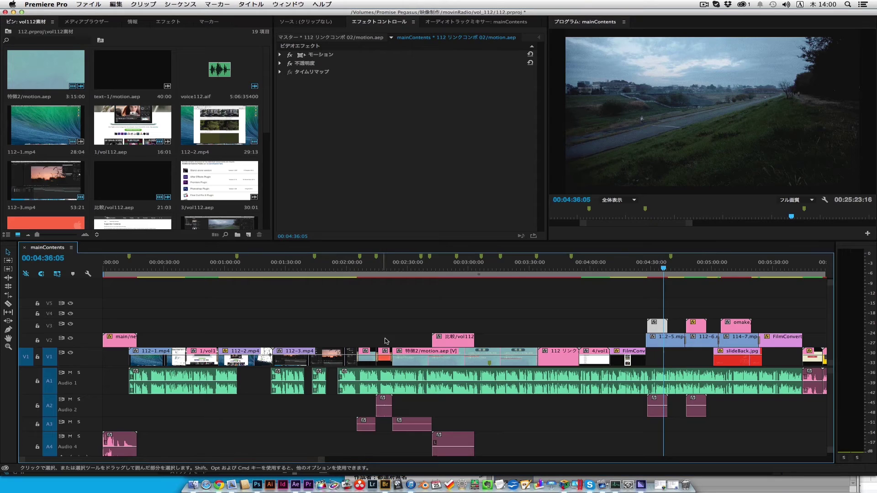
Select the pink title clip at 00:04:52 and show its editable After Effects text
key(super+Tab)
drag(664, 270, 696, 272)
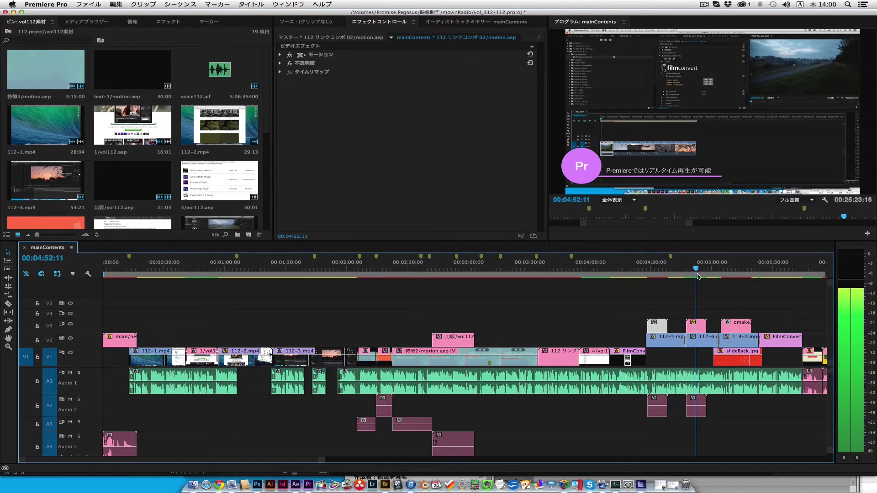
click(696, 326)
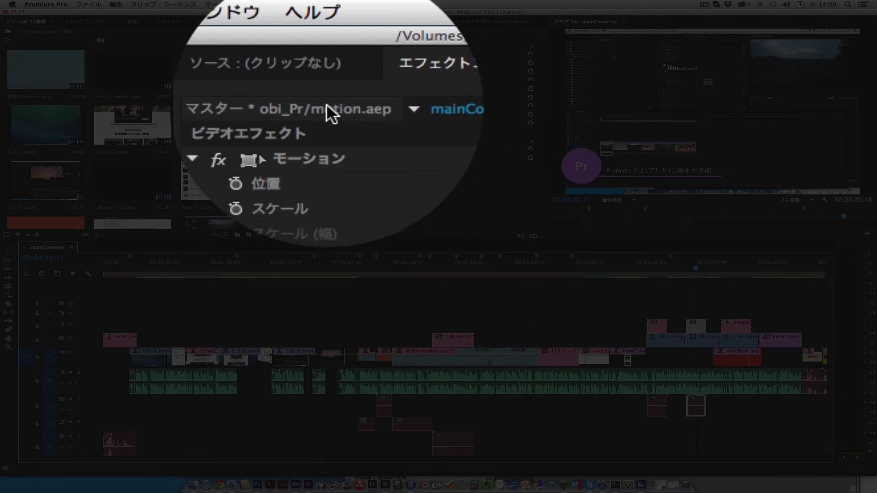
click(330, 36)
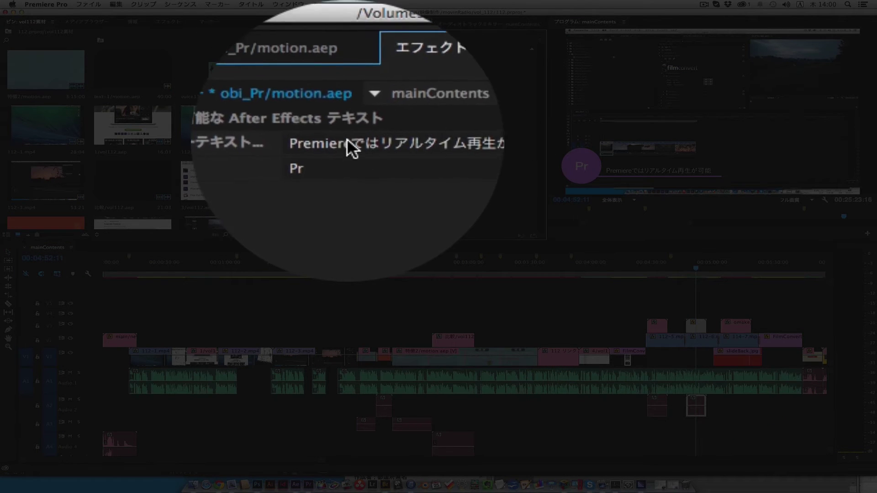
Replace the dummy text with CC2014からの新機能でPrでの直接テキスト編集が可能に
click(358, 145)
drag(430, 141, 311, 146)
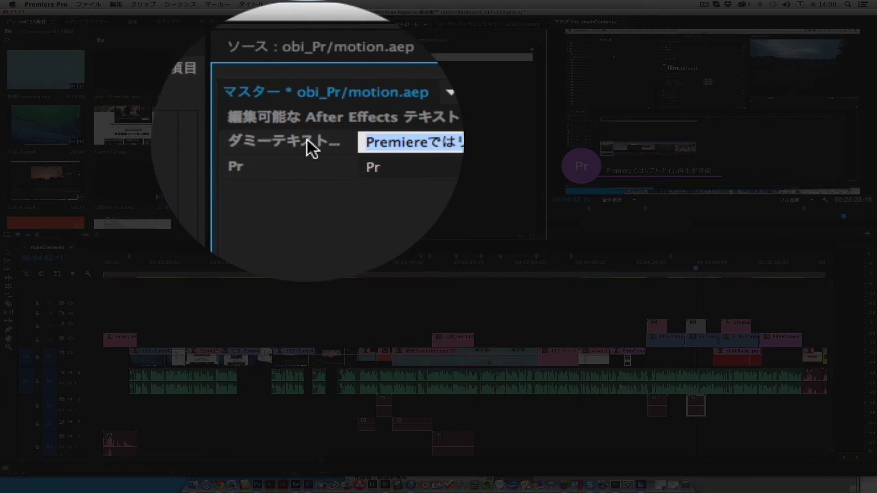
text(CC)
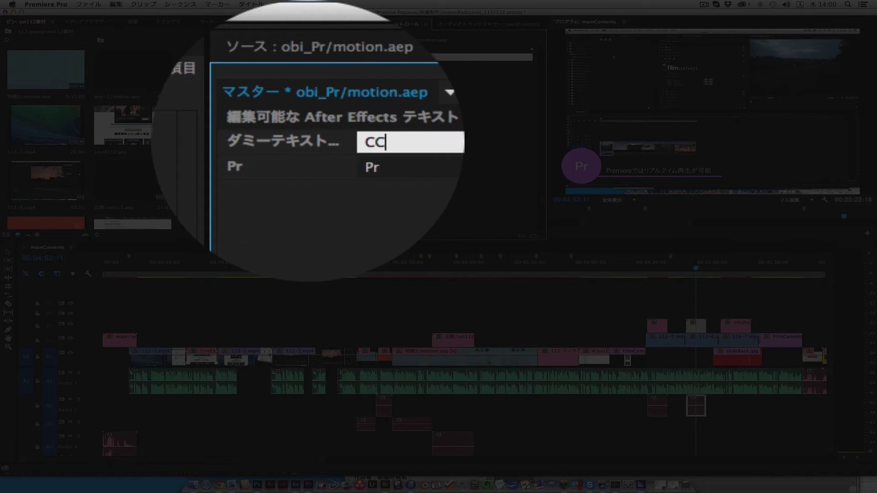
text(2014)
text(からの新機能でテキスト編集が可能に)
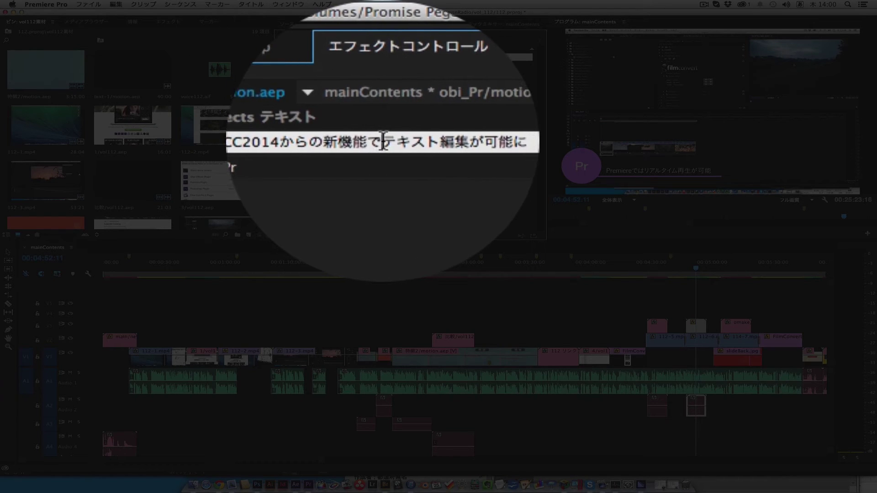
click(383, 142)
text(Pr)
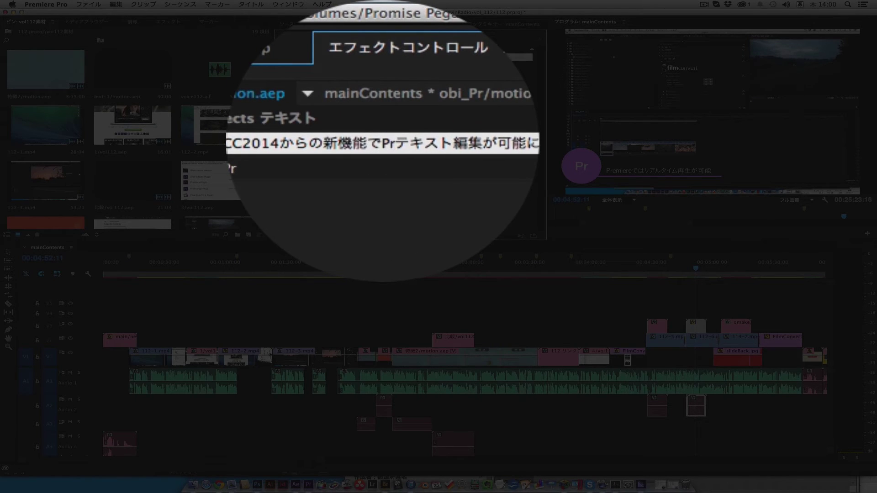
text(での)
key(Return)
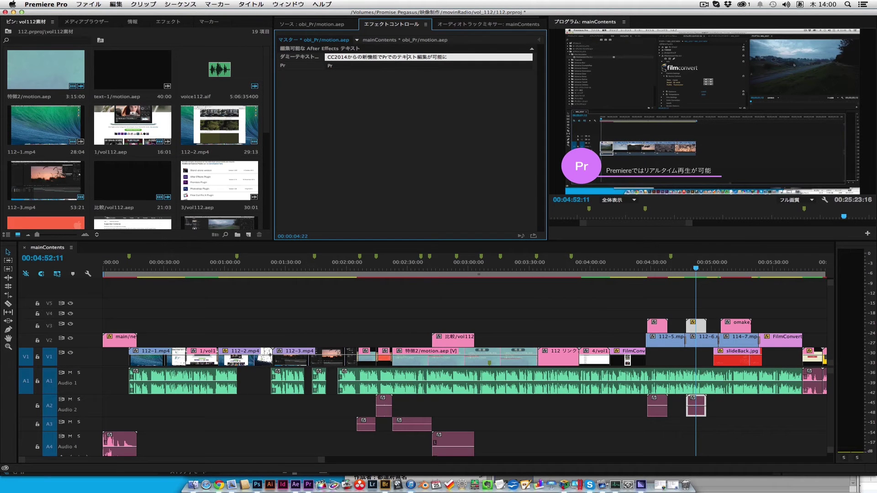
text(直接)
key(Return)
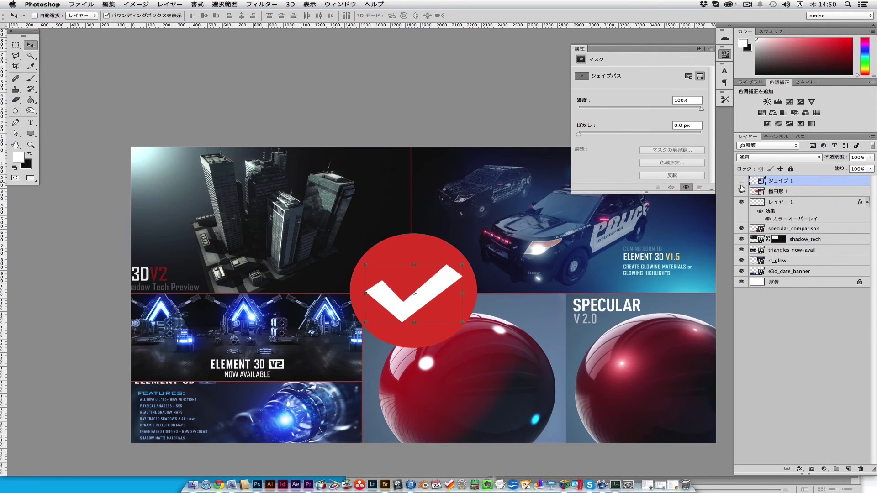
Toggle, move and delete the red circle layer, then undo to restore it
click(741, 191)
click(742, 192)
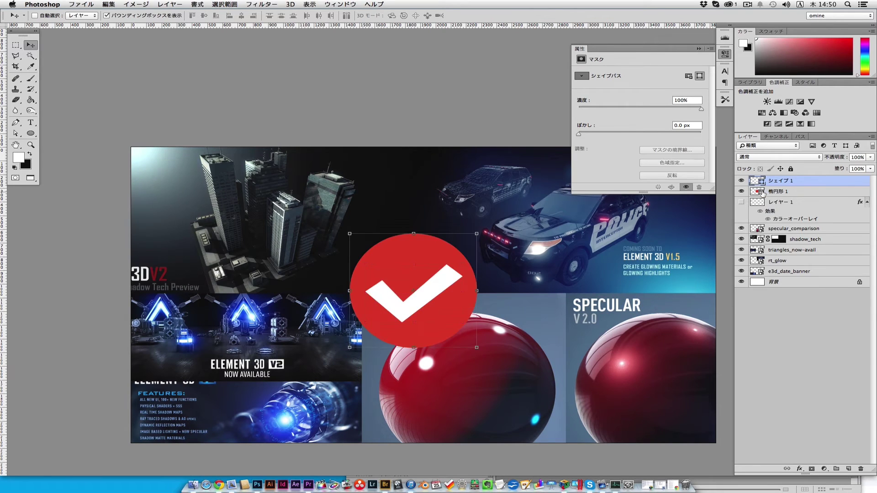
click(781, 192)
drag(414, 292, 424, 290)
key(Delete)
key(ctrl+alt+z)
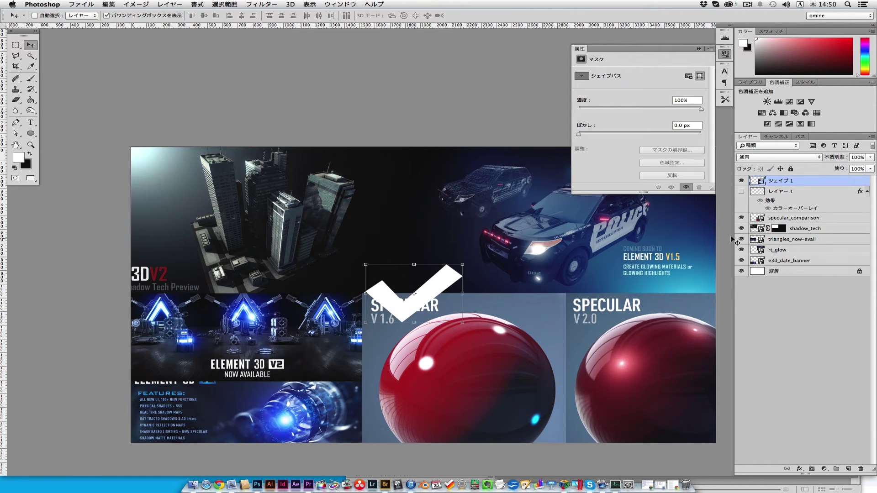
key(ctrl+alt+z)
key(ctrl+alt+z)
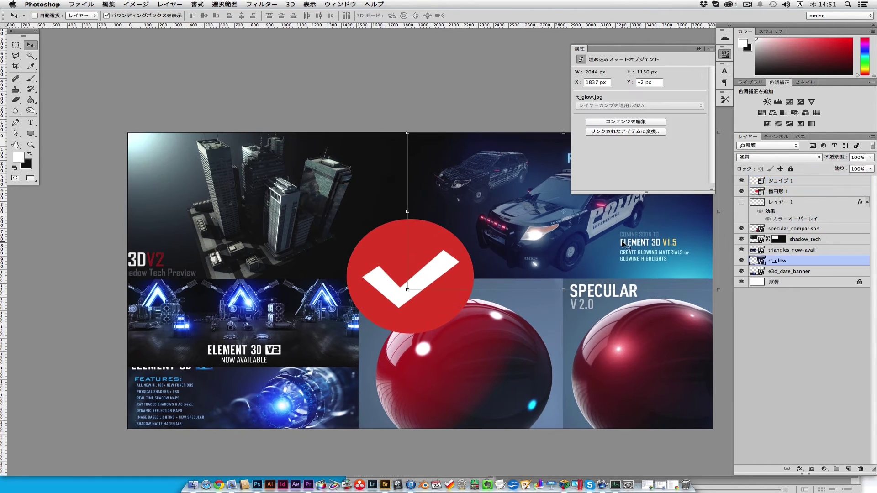
Select the shadow_tech layer and set the Pen tool to Shape drawing mode
click(761, 184)
click(757, 240)
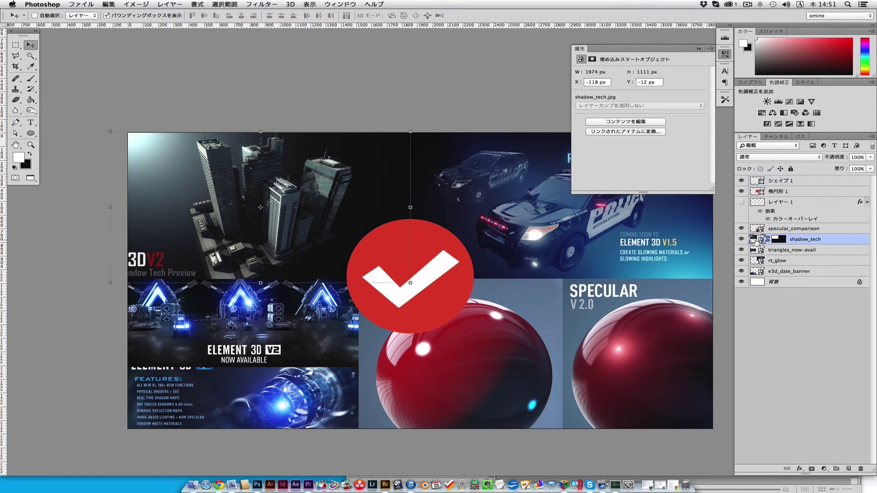
key(p)
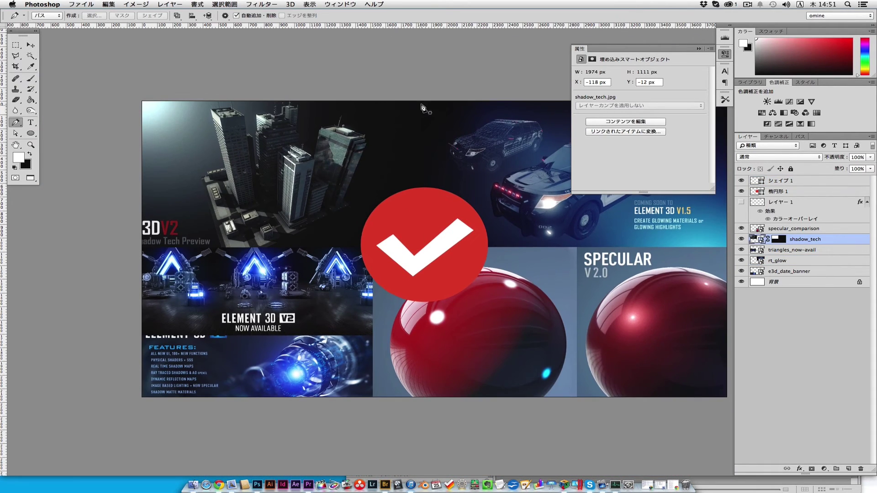
click(45, 16)
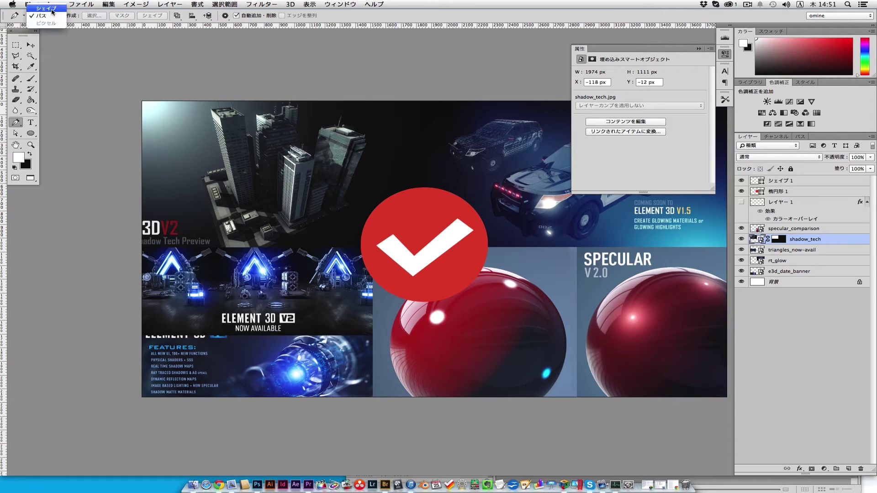
click(46, 8)
Switch to the brush with red as painting colour and select the シェイプ 1 layer
key(b)
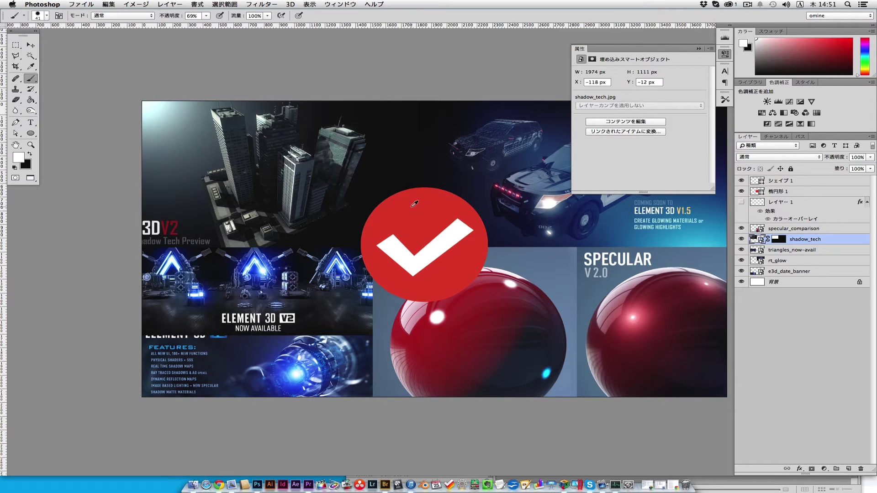
alt+click(414, 204)
click(795, 185)
key(ctrl+shift+alt+n)
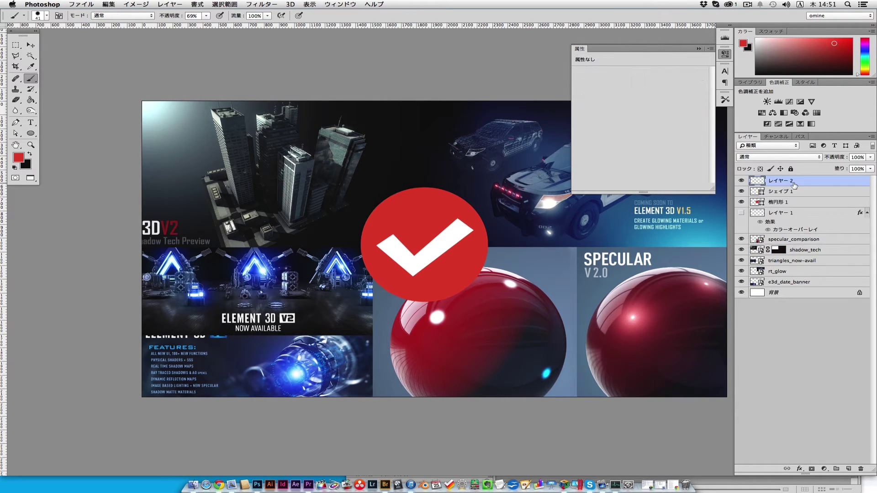
right_click(429, 153)
drag(30, 78, 59, 87)
drag(423, 100, 423, 184)
scroll(325, 145, down, 5)
scroll(325, 145, right, 8)
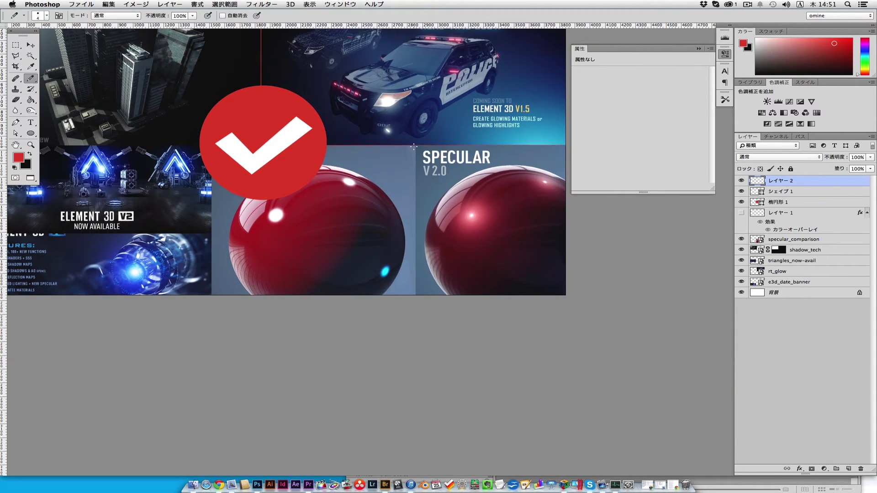
scroll(429, 175, left, 10)
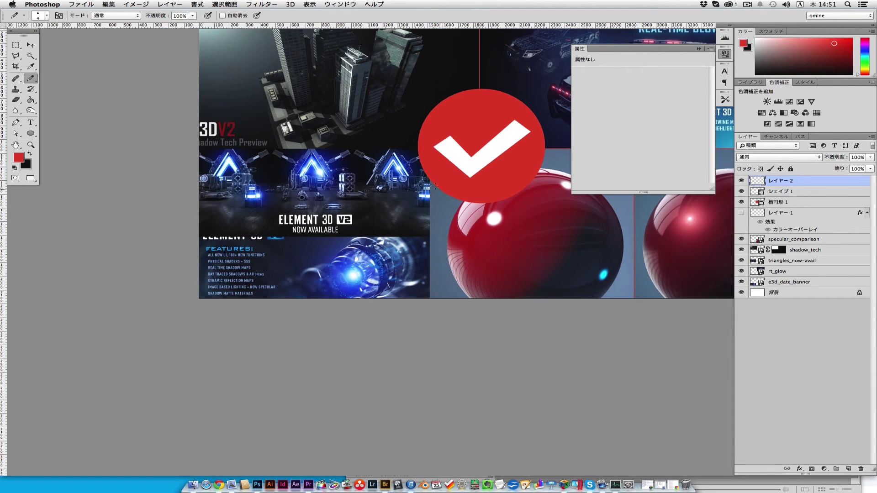
drag(430, 176, 429, 301)
drag(430, 236, 199, 236)
scroll(274, 237, up, 4)
scroll(274, 238, right, 3)
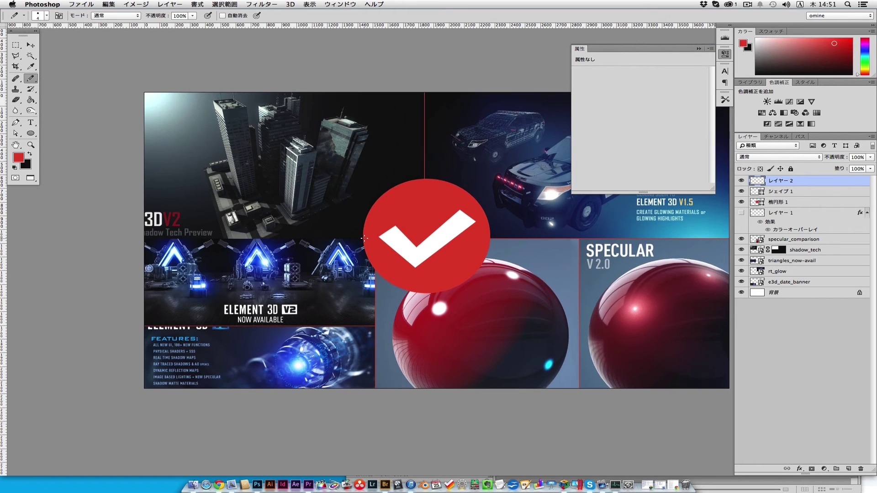
drag(365, 239, 144, 239)
mouse_move(445, 262)
mouse_down()
mouse_move(368, 293)
mouse_move(524, 352)
mouse_up()
scroll(369, 292, up, 10)
scroll(512, 274, down, 5)
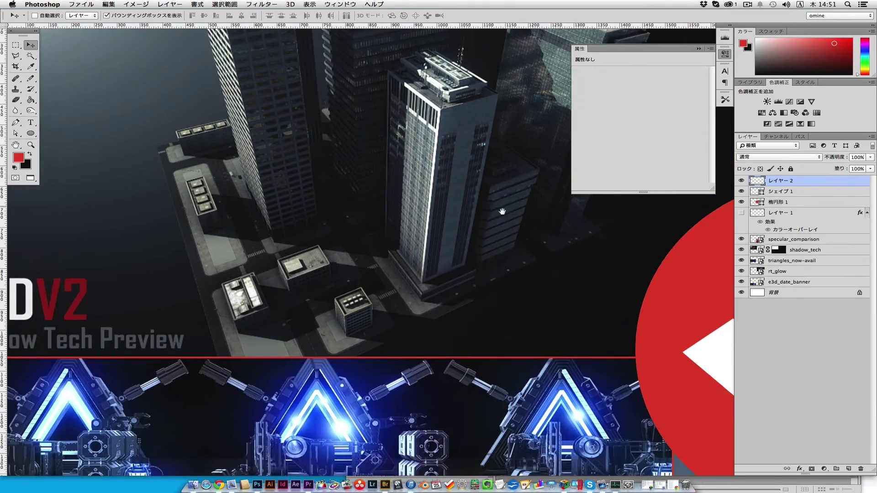
scroll(505, 280, down, 3)
scroll(456, 274, right, 10)
scroll(388, 260, down, 4)
scroll(356, 255, left, 6)
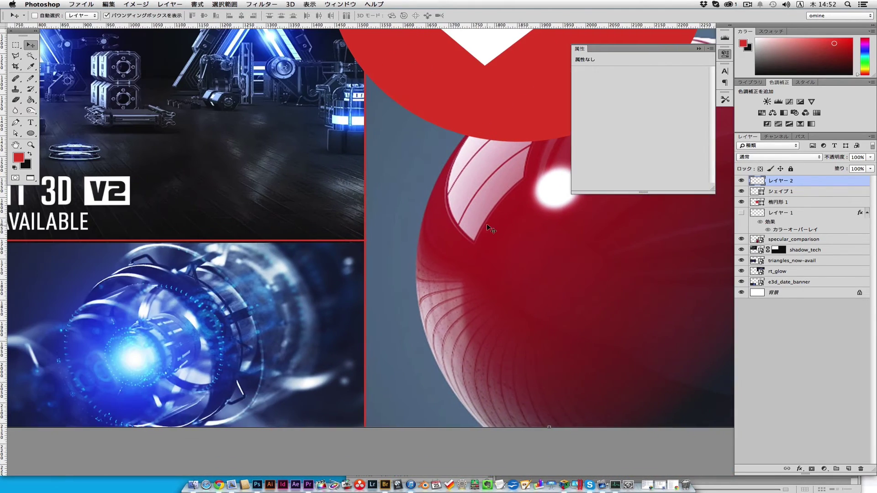
key(m)
drag(451, 165, 366, 277)
key(super+d)
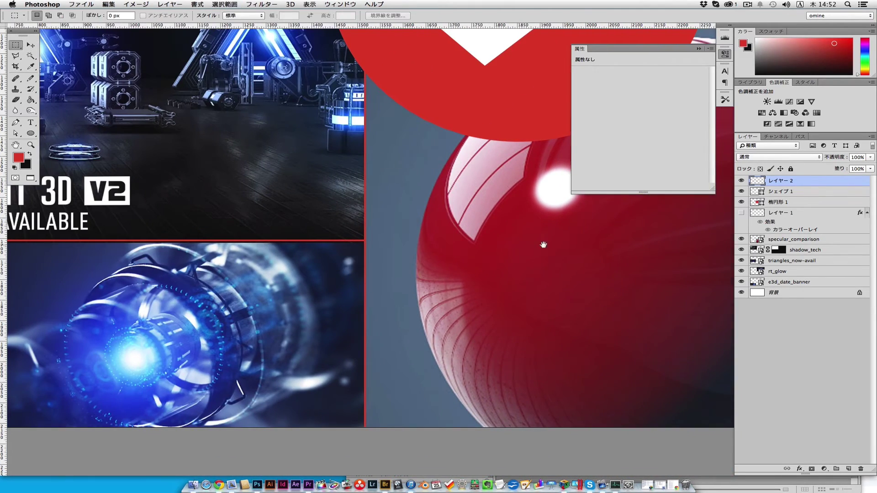
scroll(366, 278, down, 3)
scroll(374, 274, right, 5)
scroll(397, 198, up, 10)
drag(249, 112, 412, 175)
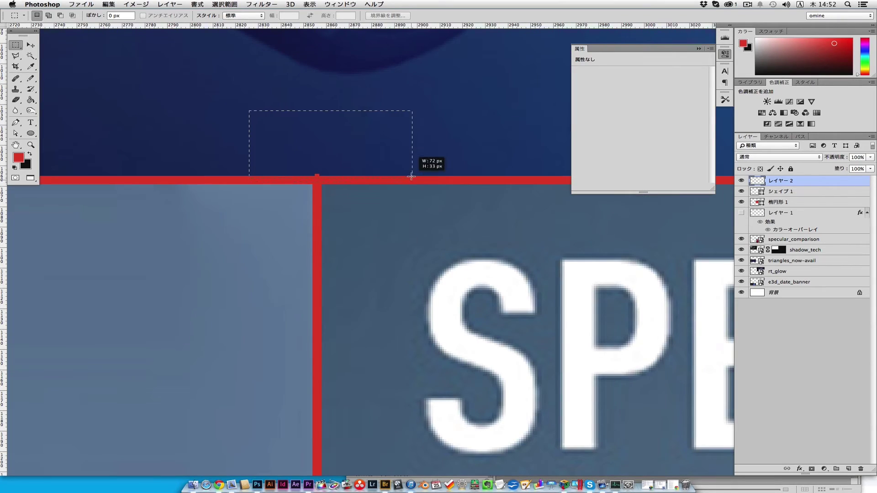
key(super+d)
scroll(391, 168, down, 5)
scroll(390, 168, down, 8)
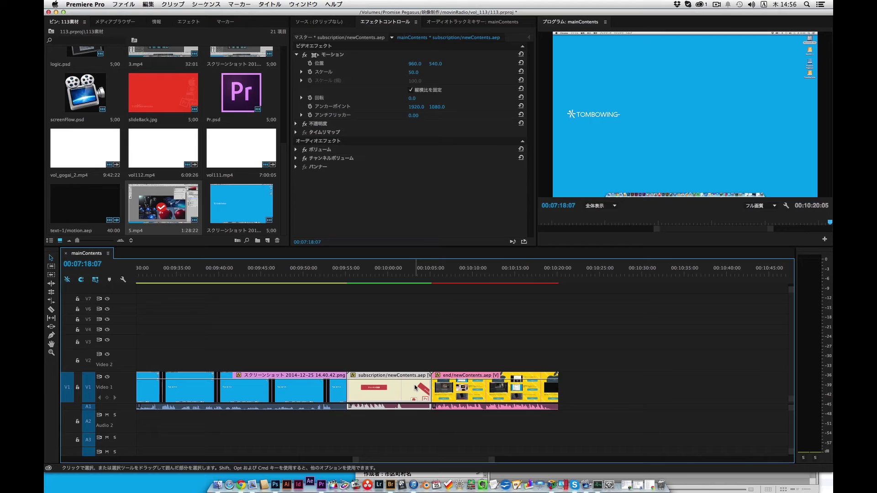
Open the subscription/newContents.aep clip's composition in After Effects via Dynamic Link
double_click(415, 388)
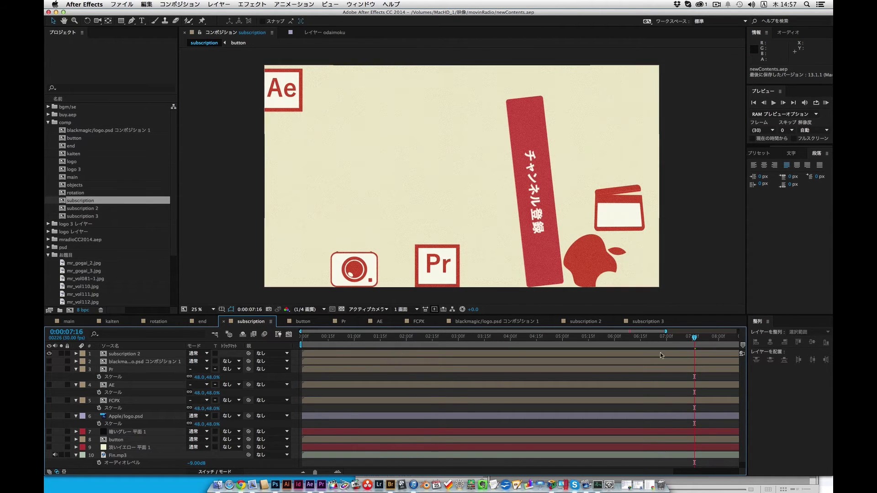
drag(690, 340, 442, 338)
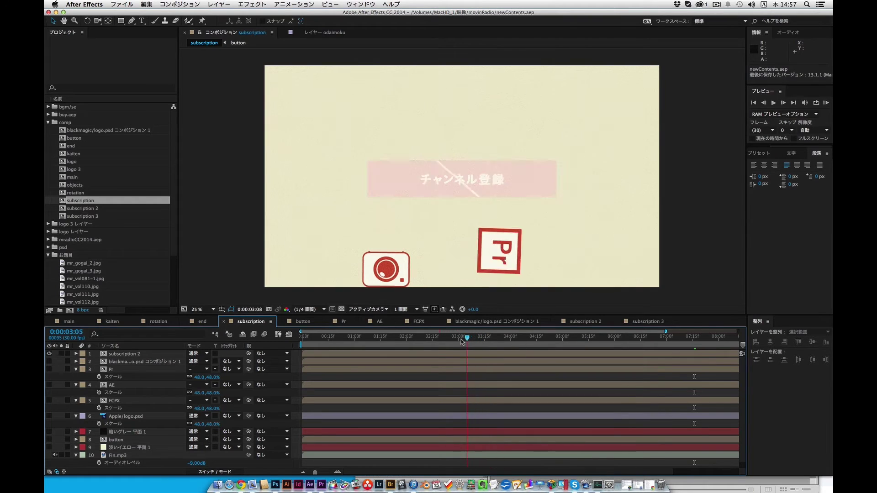
key(super+a)
key(u)
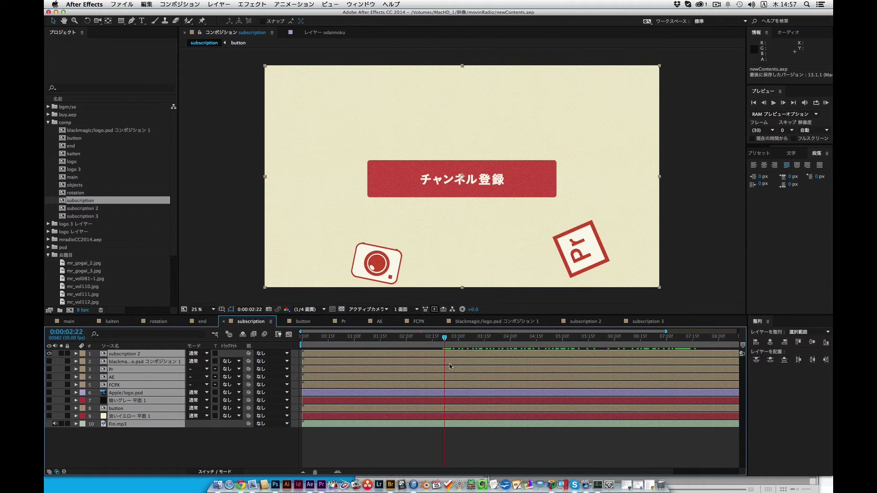
mouse_move(442, 339)
mouse_down()
mouse_move(364, 340)
mouse_move(544, 347)
mouse_up()
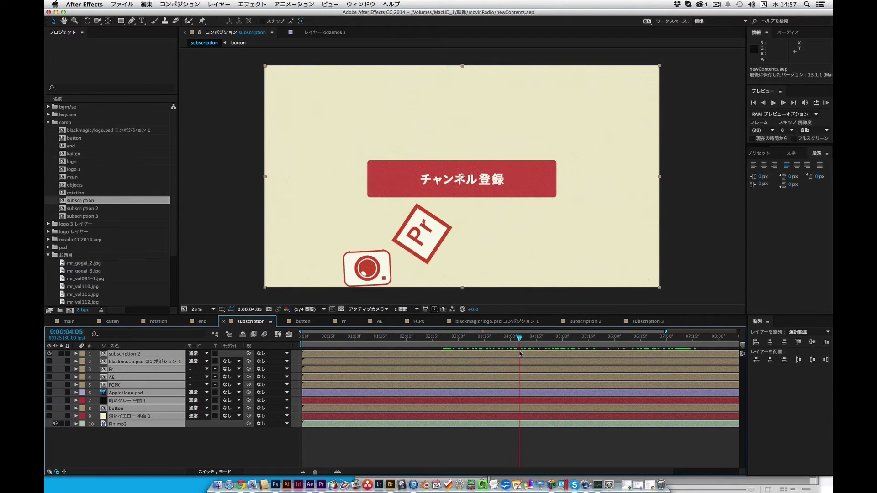
Inspect the button composition, zooming in on the channel subscription button artwork
click(314, 323)
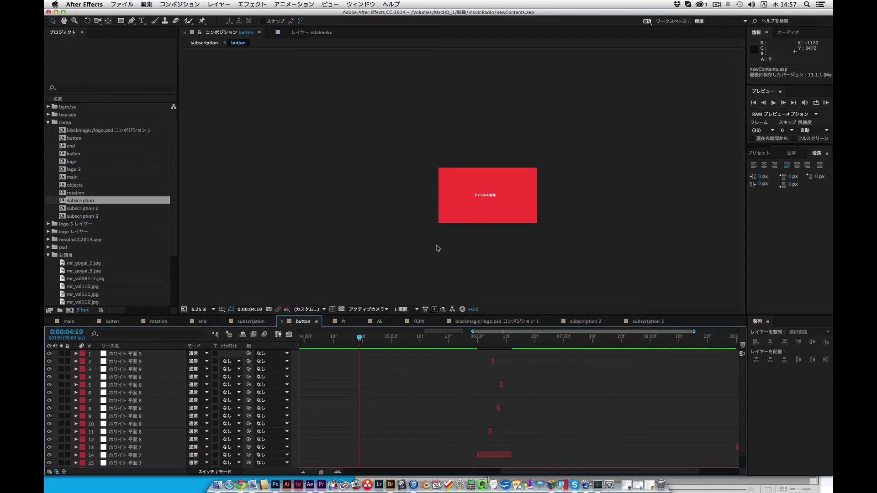
click(482, 202)
key(period)
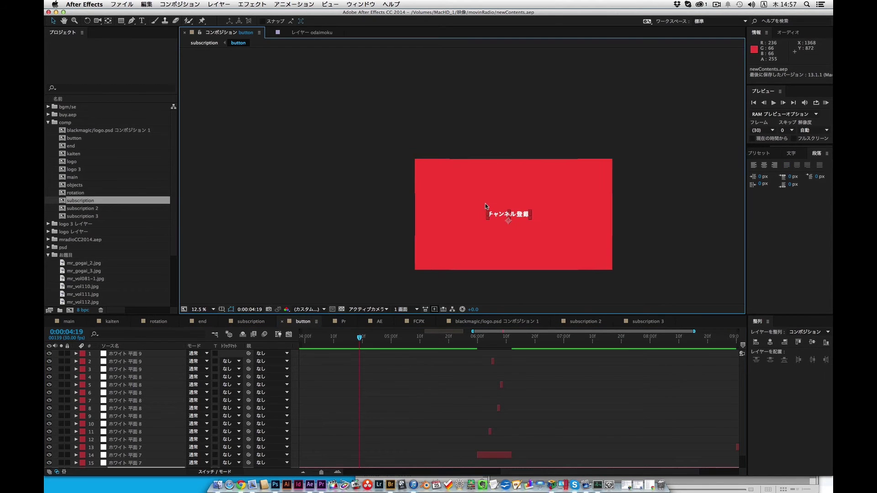
key(period)
drag(522, 217, 444, 156)
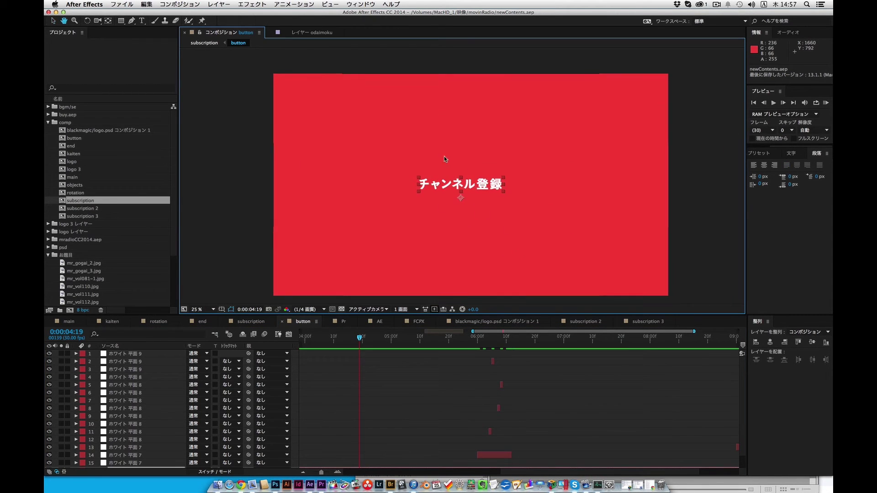
Review the Pr, AE, FCPX, blackmagic and subscription 2 and 3 compositions
click(342, 322)
click(382, 322)
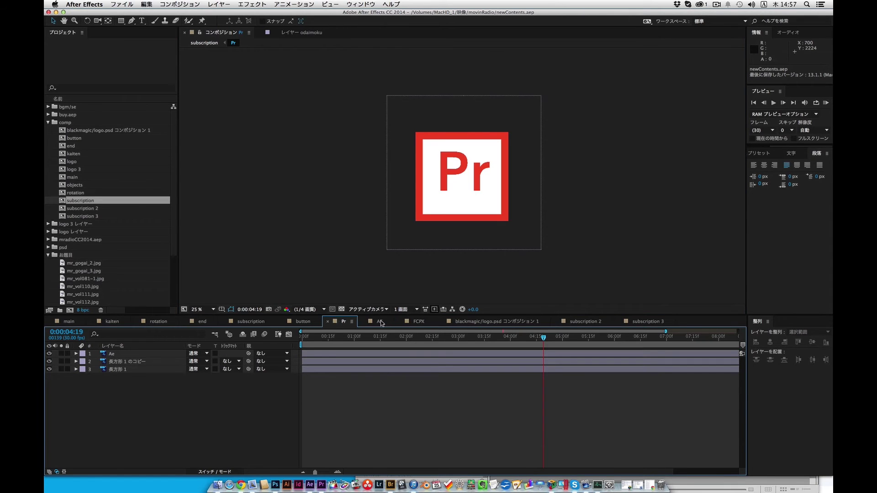
click(419, 325)
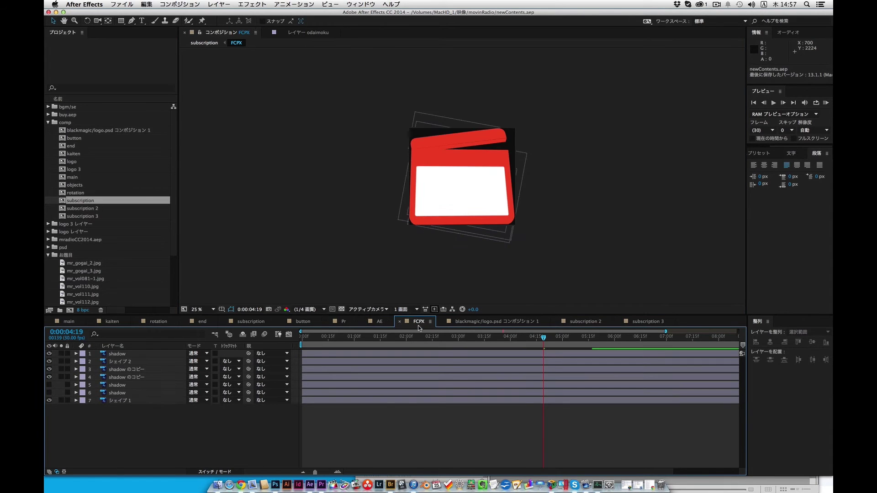
click(468, 323)
click(572, 324)
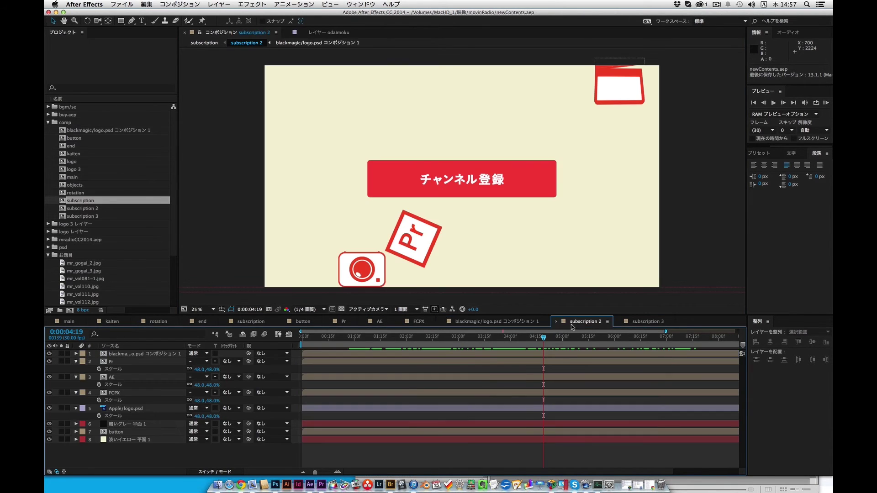
click(644, 325)
click(608, 324)
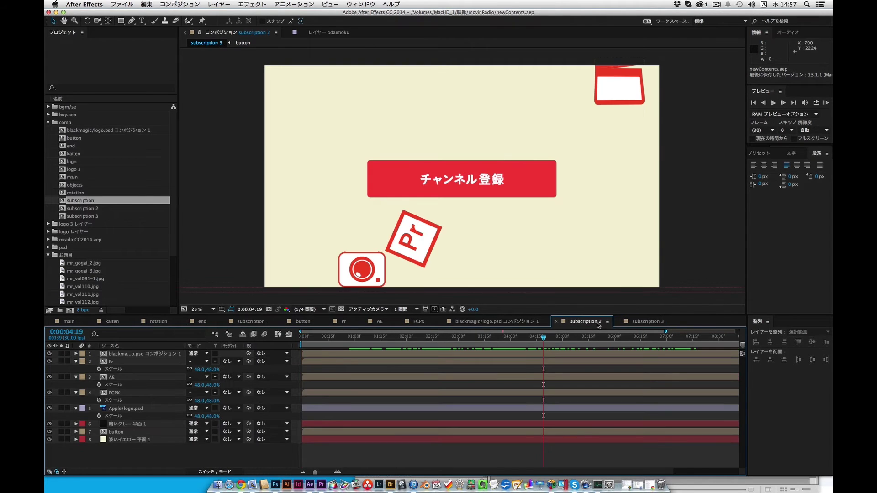
Reveal all layer keyframes in subscription 2, scrub the falling-logo animation, then return to After Effects
drag(541, 339, 442, 336)
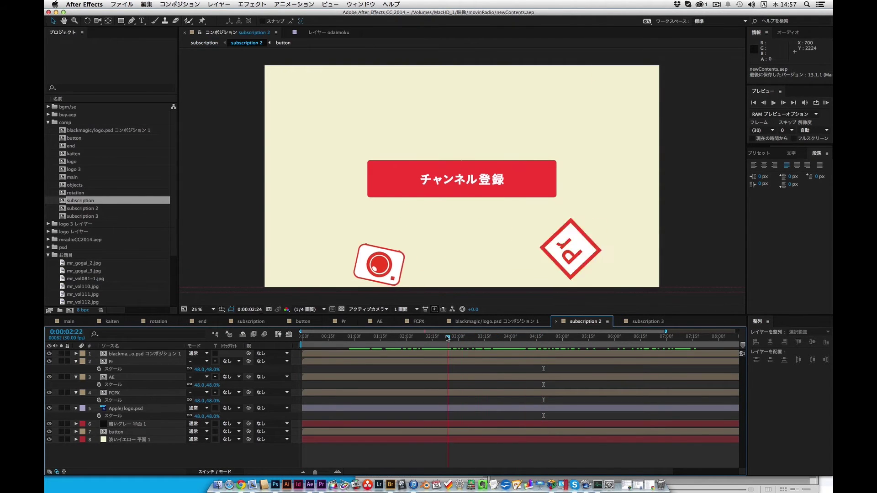
key(ctrl+a)
key(u)
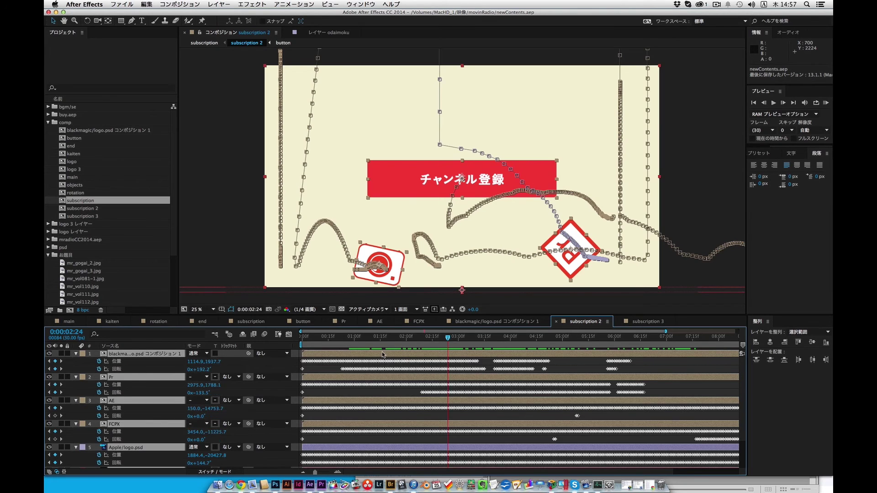
mouse_move(447, 337)
mouse_down()
mouse_move(334, 335)
mouse_move(391, 339)
mouse_up()
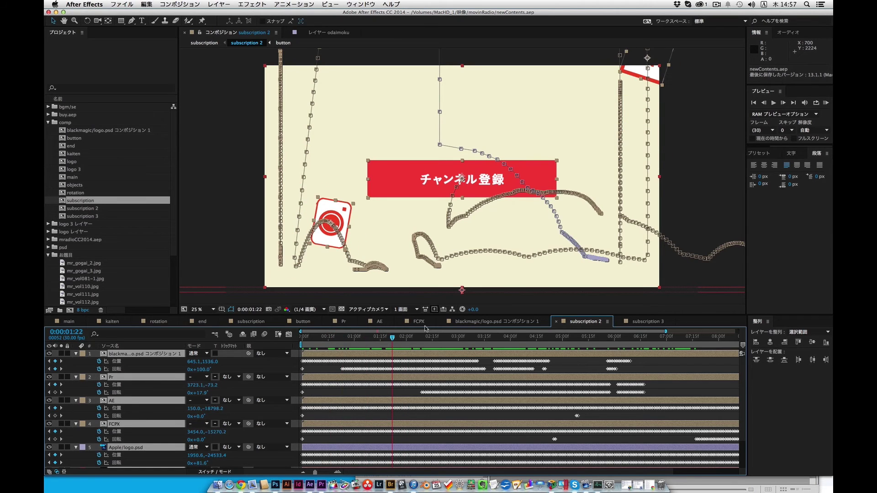
key(super+Tab)
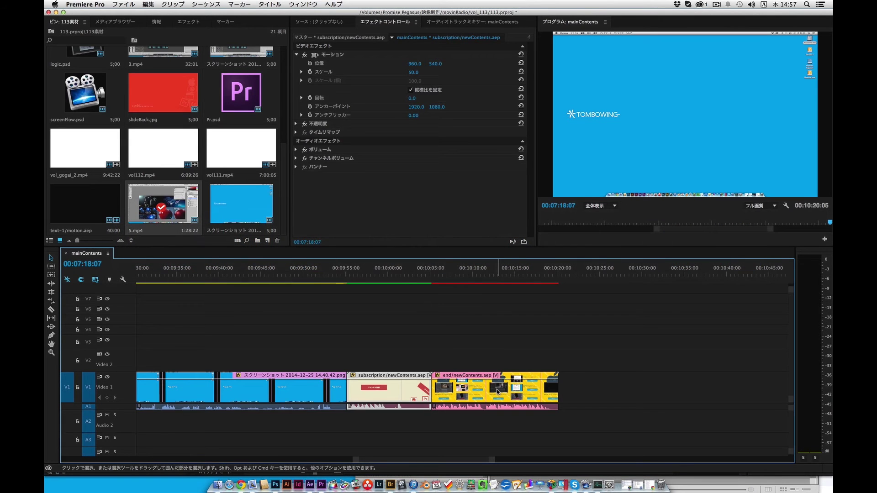
key(super+Tab)
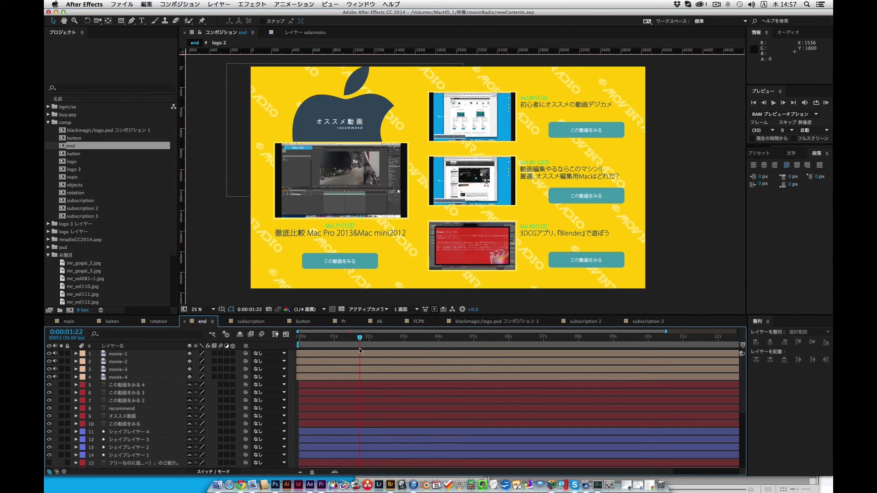
key(super+a)
key(u)
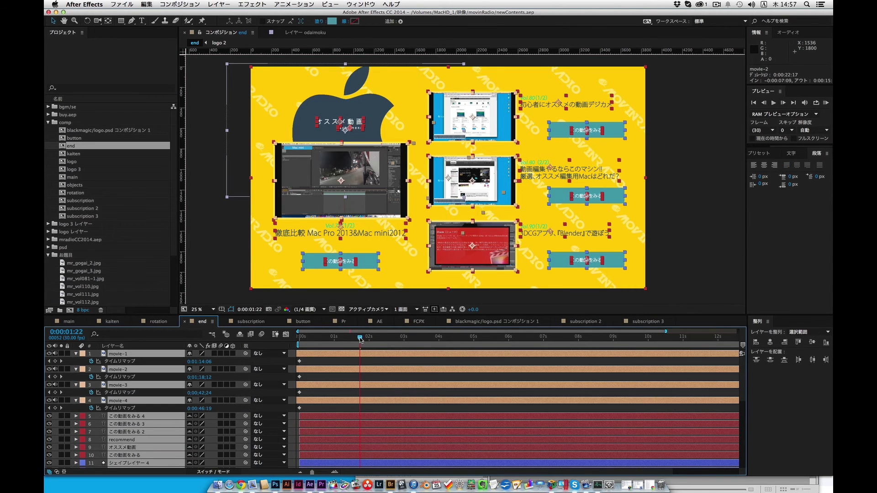
click(359, 340)
drag(341, 345, 329, 343)
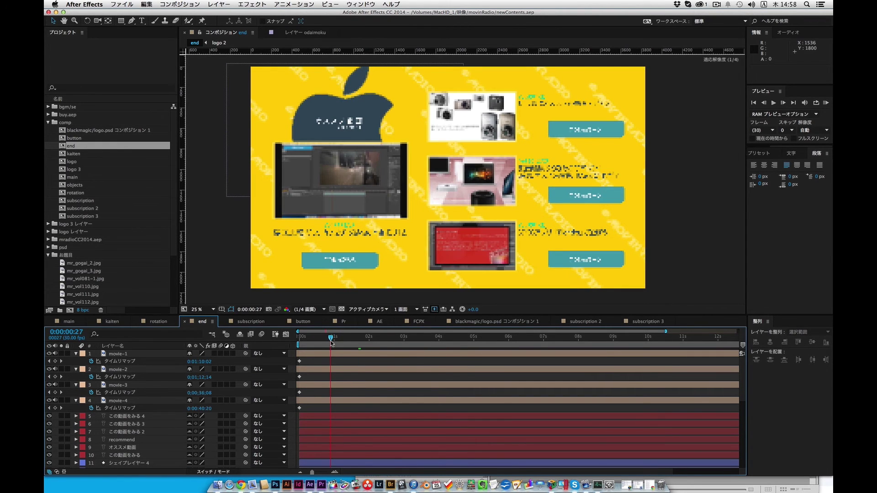
drag(330, 343, 421, 342)
key(period)
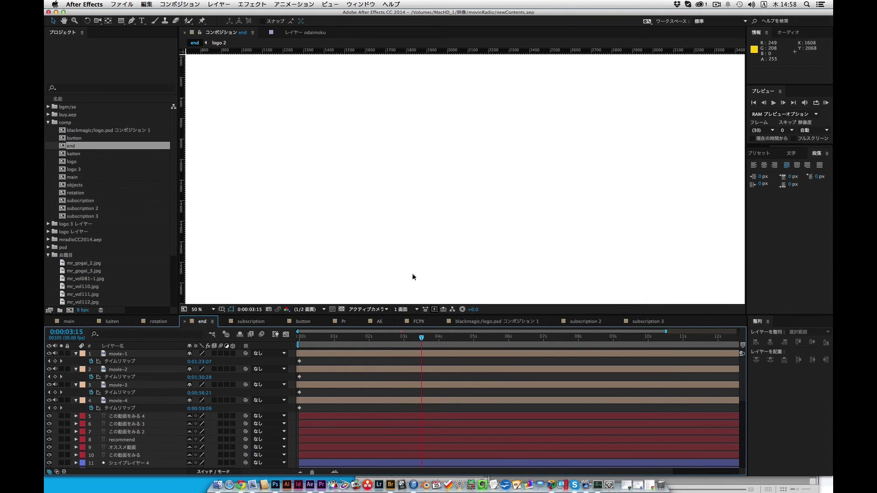
scroll(466, 267, up, 5)
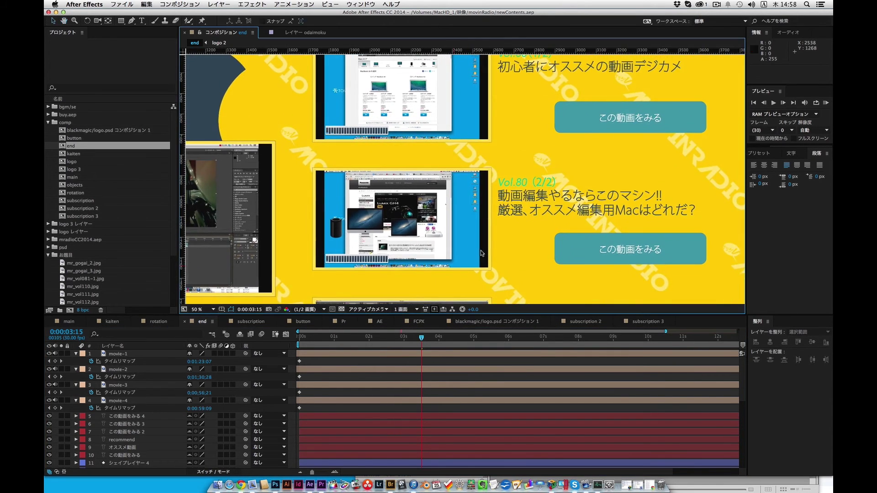
scroll(480, 250, right, 5)
click(626, 268)
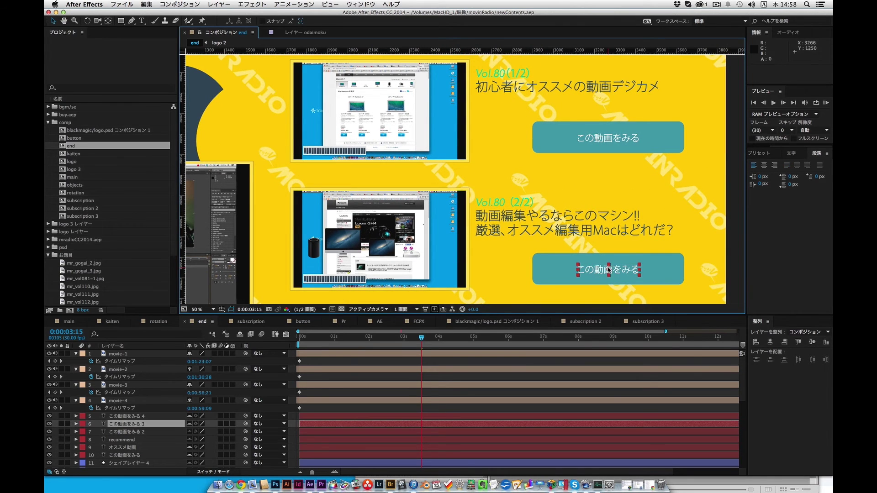
click(405, 220)
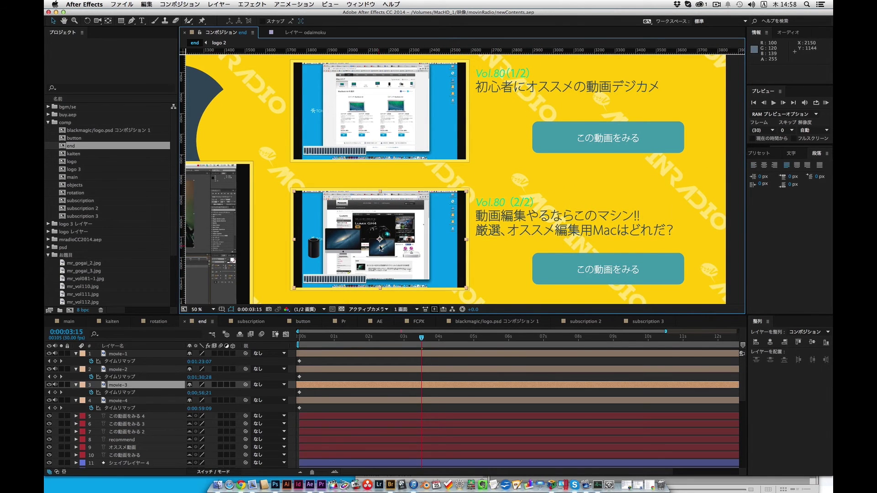
mouse_move(404, 221)
mouse_down()
mouse_move(473, 238)
mouse_move(386, 209)
mouse_up()
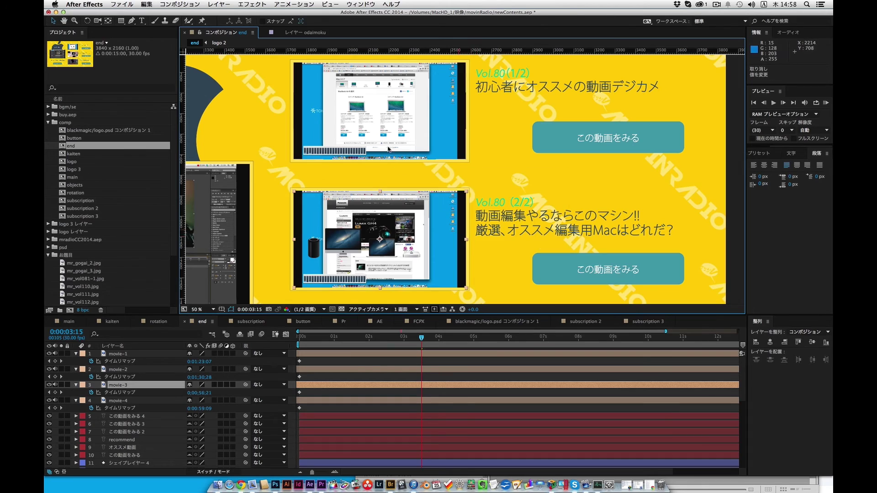